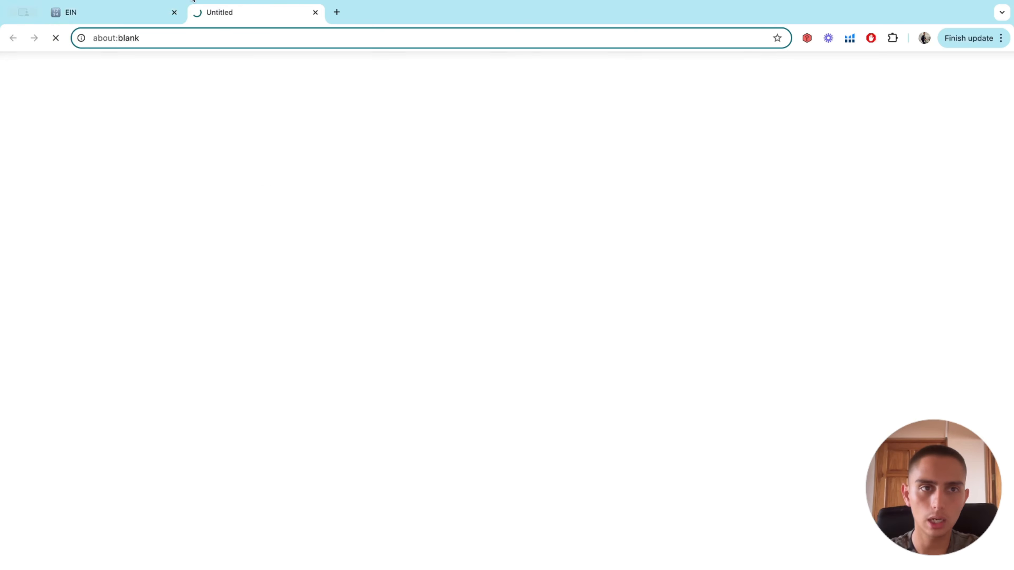
# Open the irs.gov link from the EIN note in a new browser tab
pyautogui.click(127, 12)
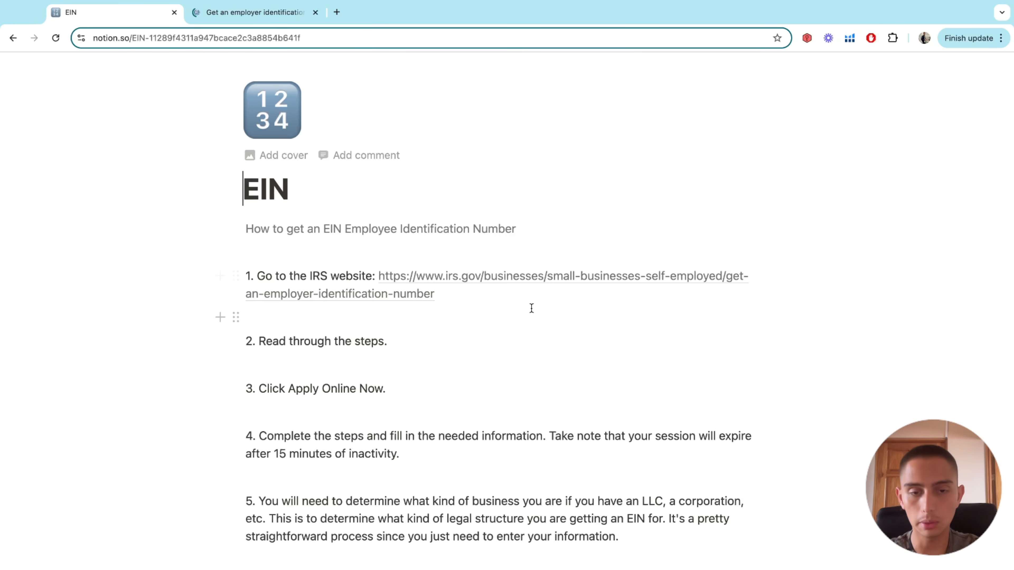
# Glance over the Notion EIN note, then bring the IRS 'Get an employer identification number' tab forward
pyautogui.scroll(-3, 532, 308)
pyautogui.scroll(4, 489, 286)
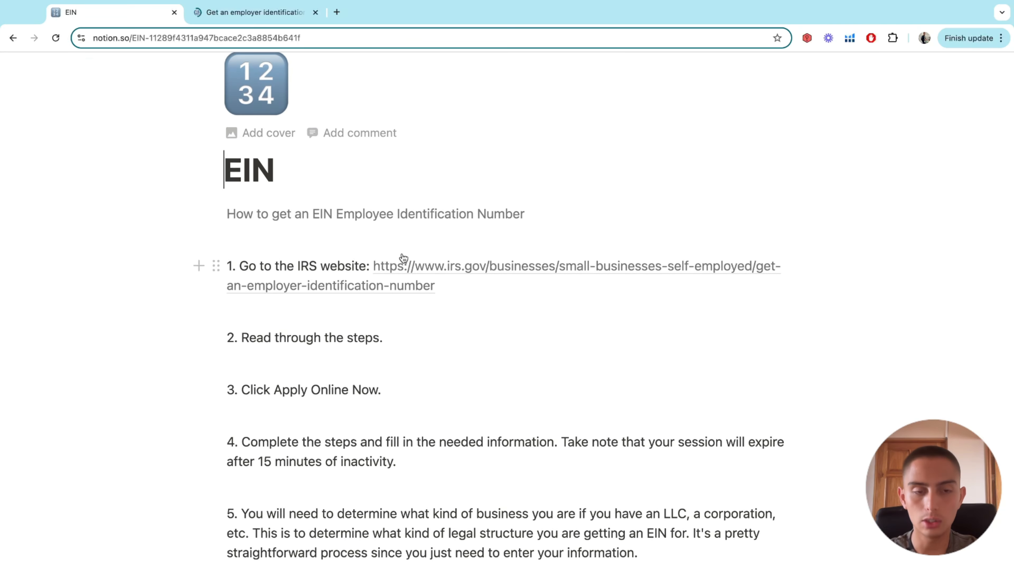
pyautogui.press('super+Tab')
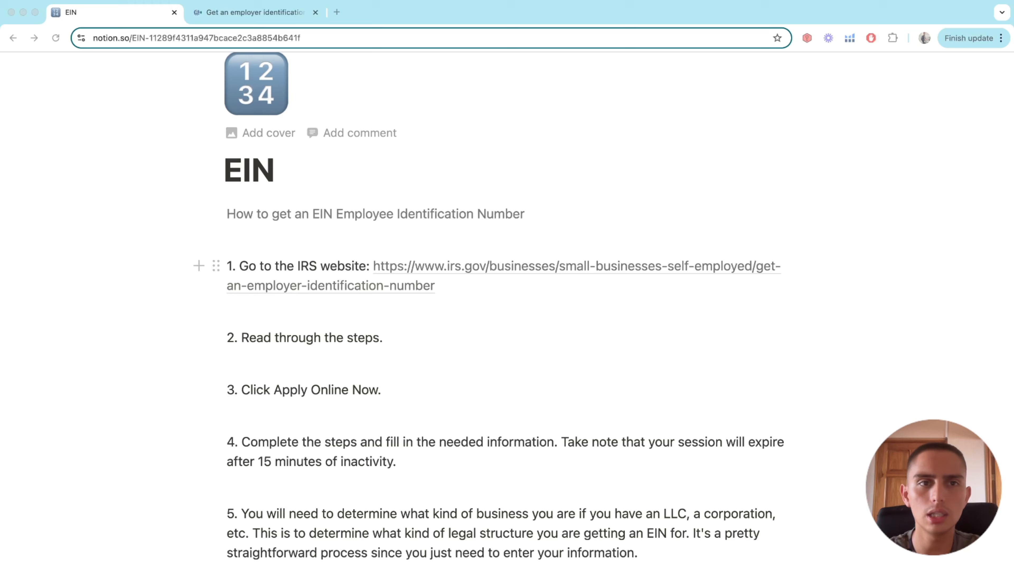
pyautogui.click(257, 13)
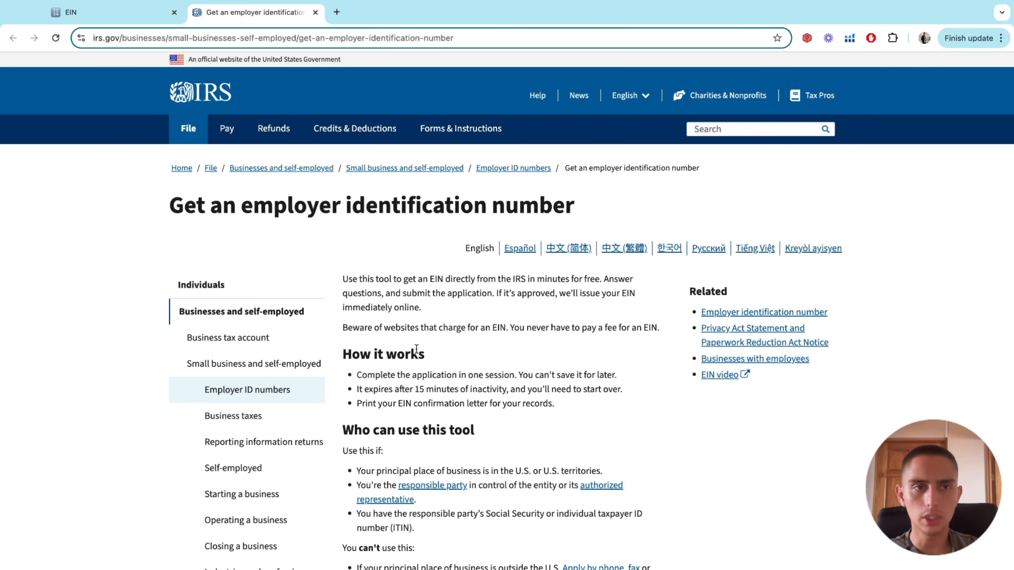
# Scroll the IRS EIN page's How it works section, cross-checking it against the EIN steps note
pyautogui.scroll(5, 188, 87)
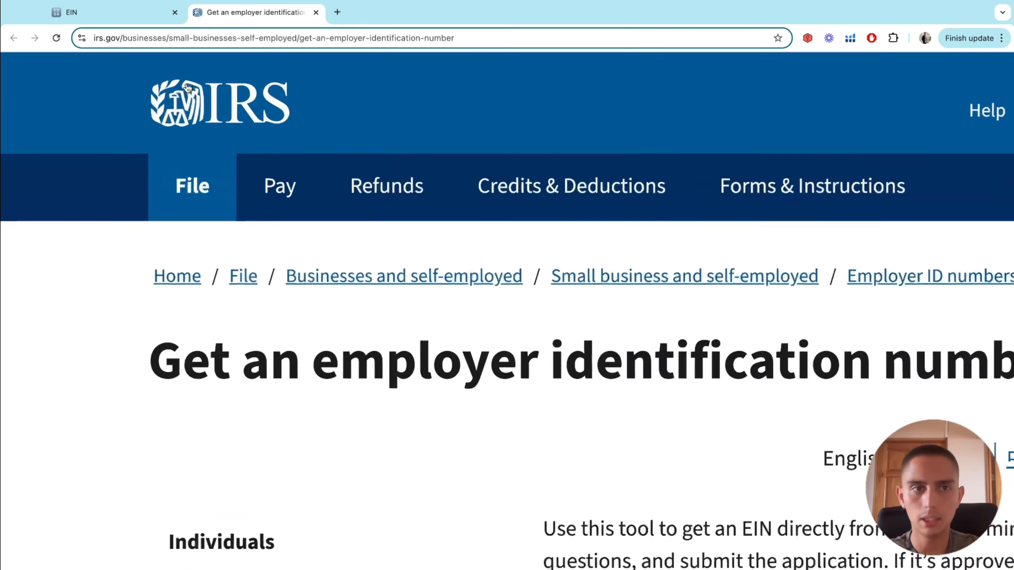
pyautogui.scroll(-5, 187, 87)
pyautogui.scroll(-1, 424, 287)
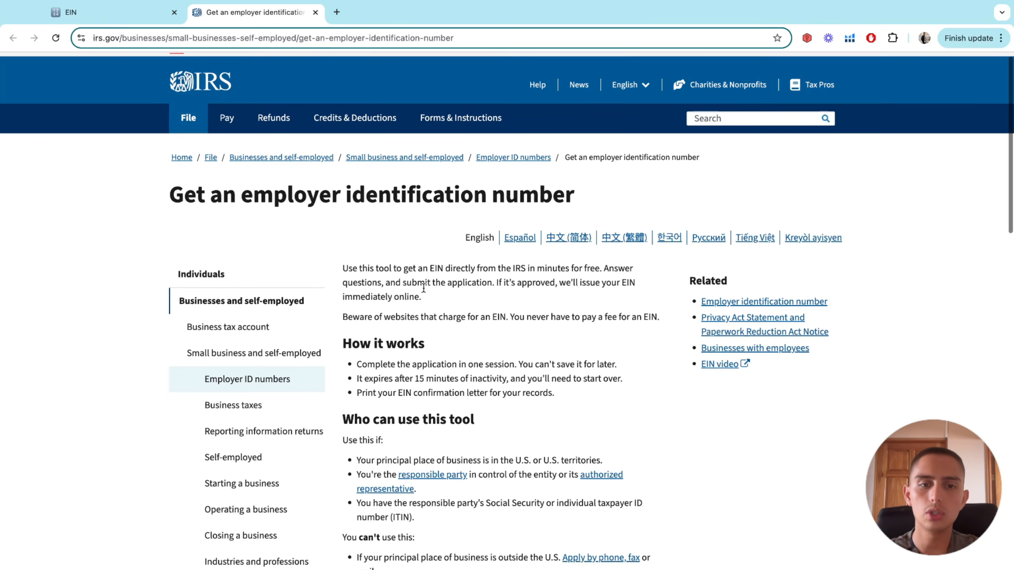
pyautogui.scroll(-8, 424, 288)
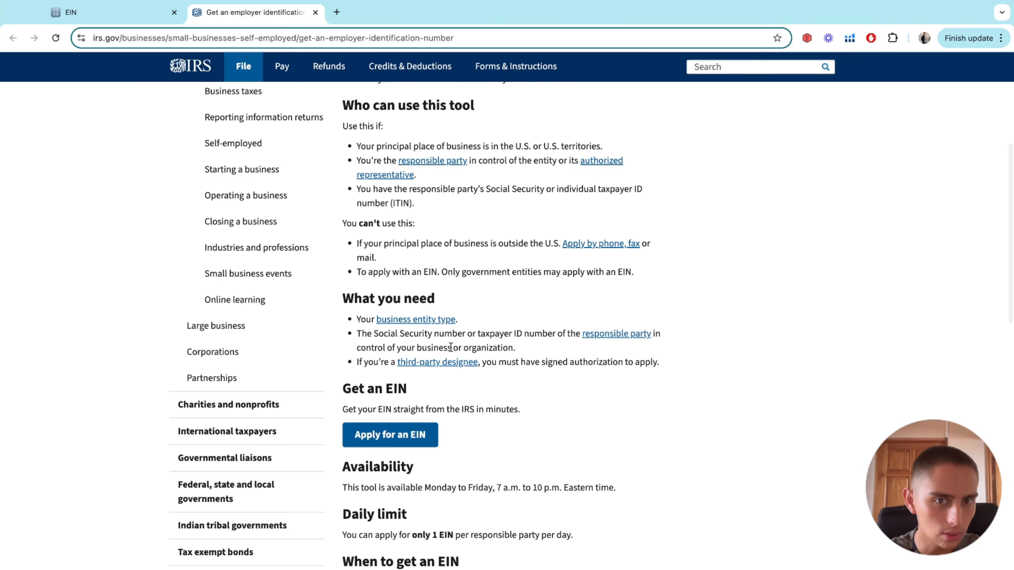
pyautogui.scroll(10, 451, 346)
pyautogui.click(106, 12)
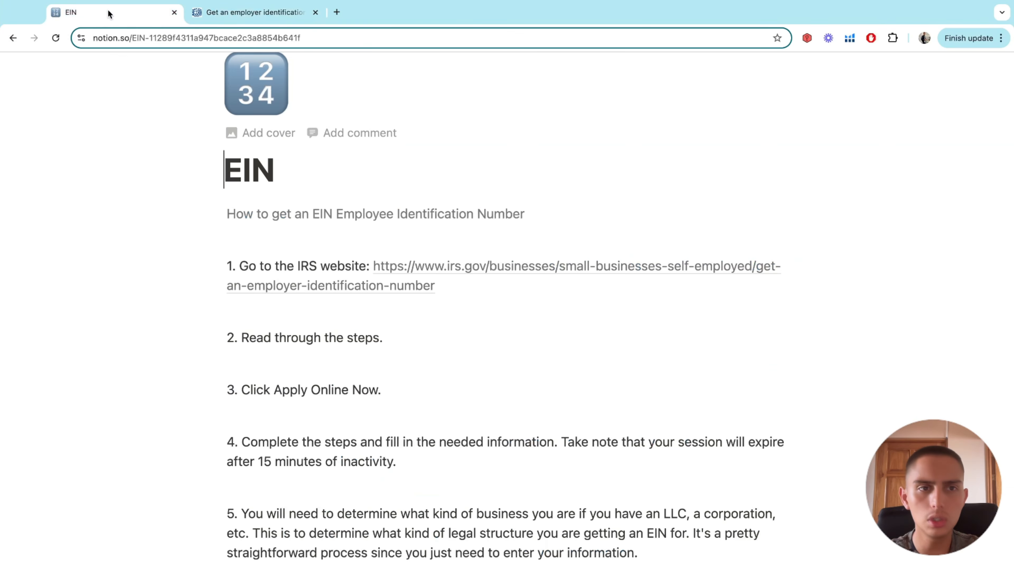
pyautogui.click(236, 7)
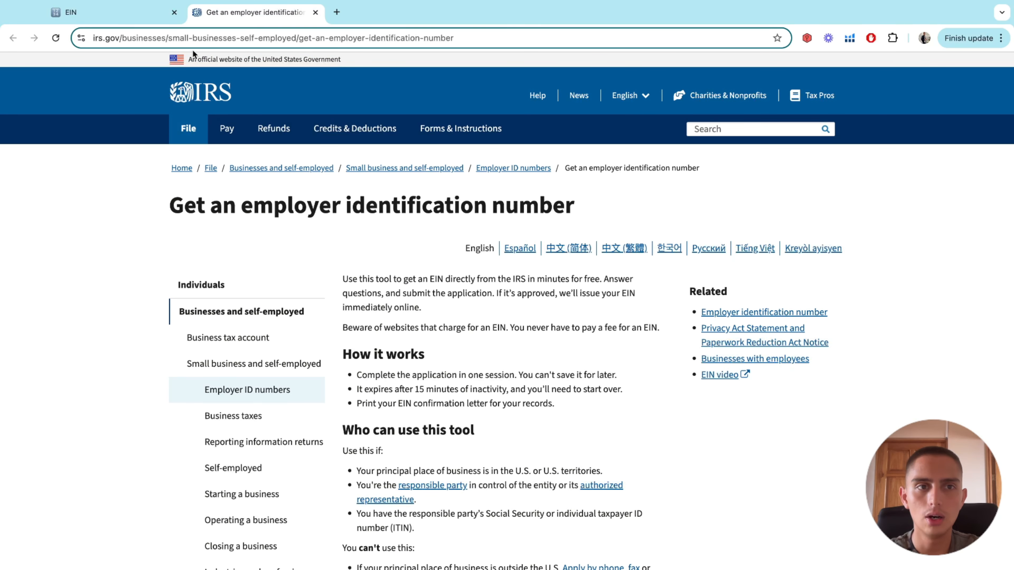
pyautogui.scroll(5, 221, 64)
pyautogui.scroll(-5, 221, 69)
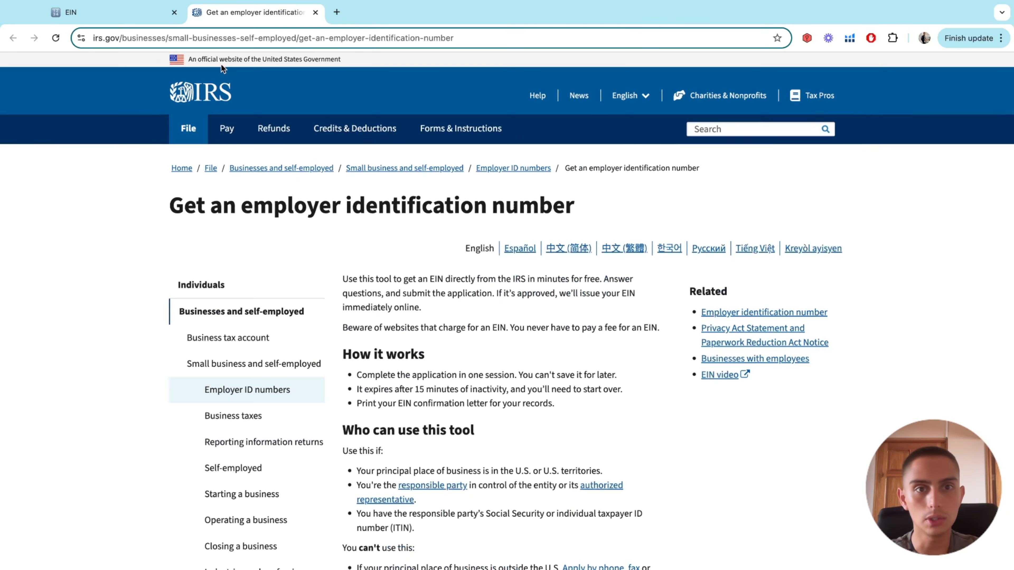
# Review steps 1 and 2 of the EIN steps note, including the IRS link step
pyautogui.click(124, 6)
pyautogui.scroll(-1, 401, 262)
pyautogui.click(443, 314)
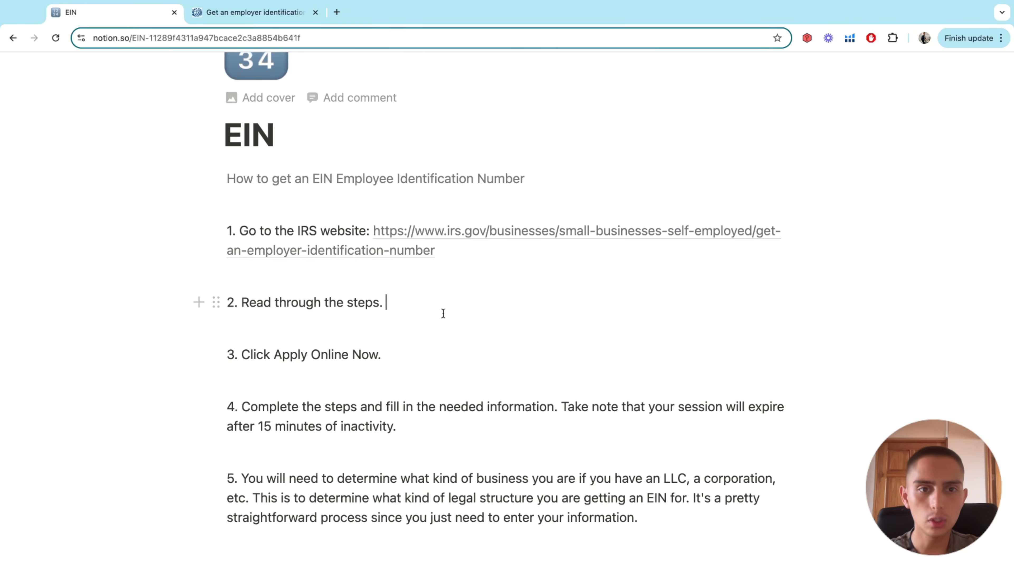
pyautogui.tripleClick(328, 230)
pyautogui.click(362, 302)
pyautogui.click(256, 12)
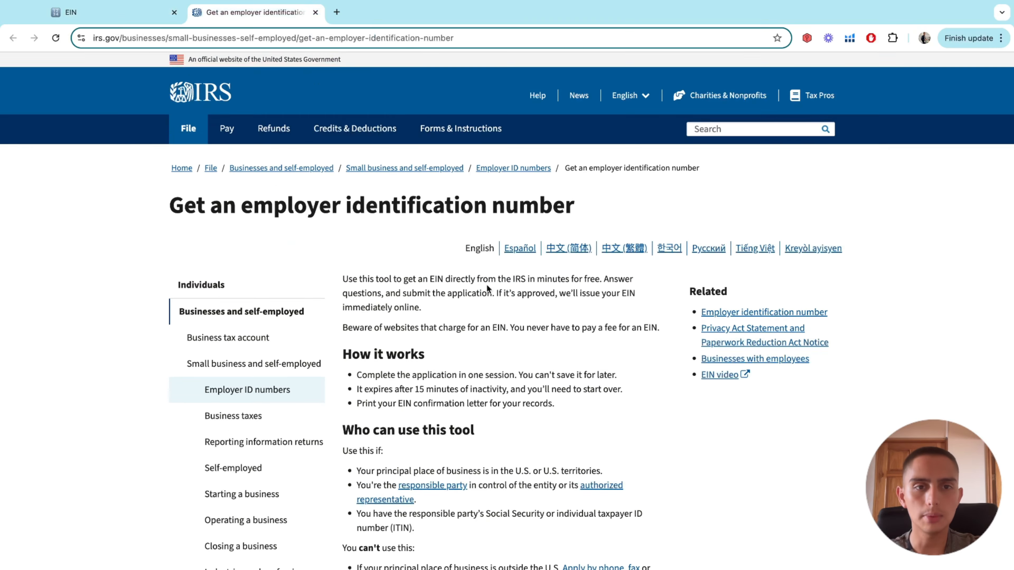
# Read the 'Who can use this tool' requirements on the IRS EIN page
pyautogui.scroll(-4, 507, 315)
pyautogui.scroll(2, 507, 315)
pyautogui.scroll(3, 464, 270)
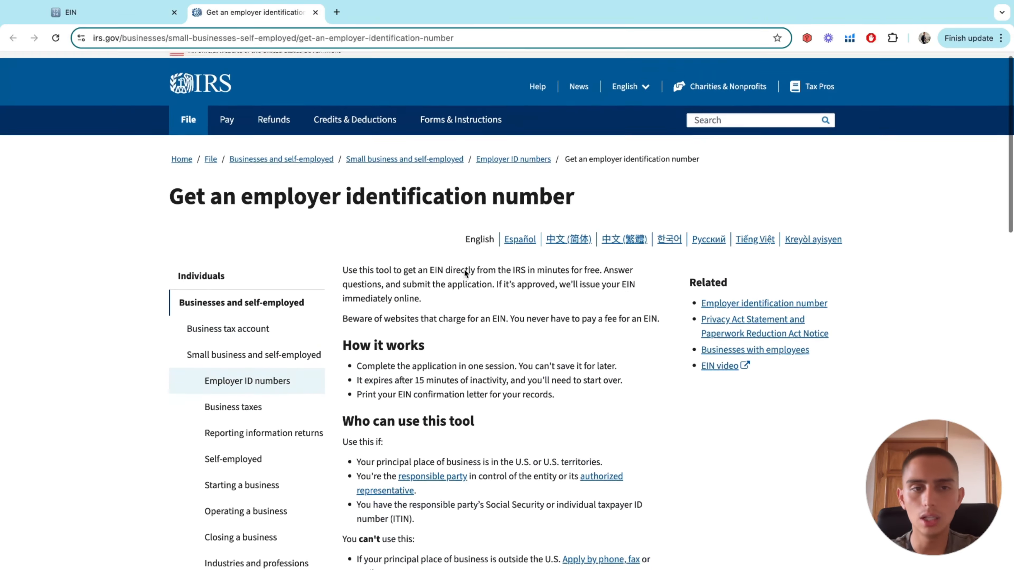
pyautogui.scroll(-3, 464, 270)
pyautogui.scroll(3, 464, 270)
pyautogui.scroll(-4, 464, 270)
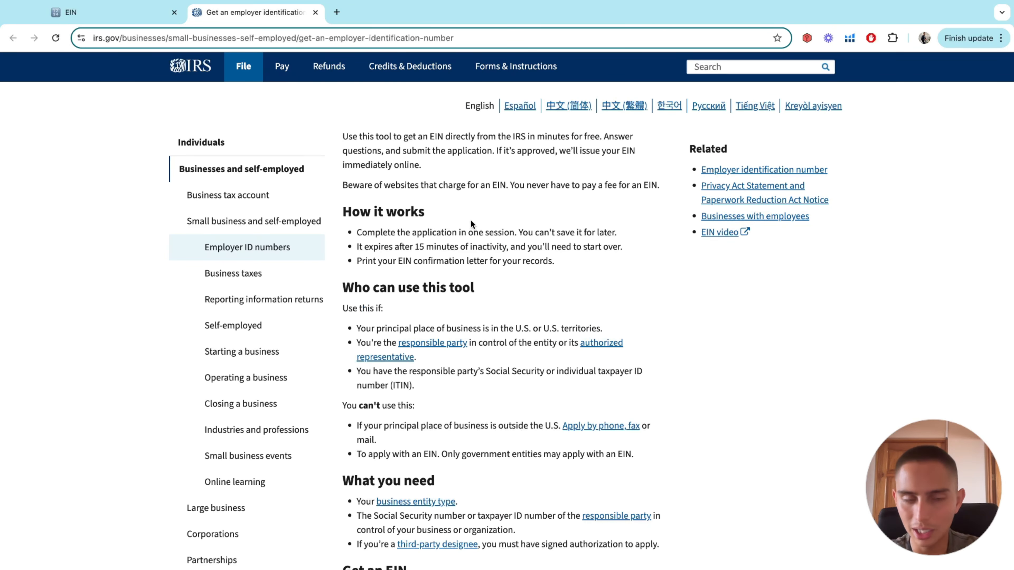
pyautogui.scroll(-1, 464, 220)
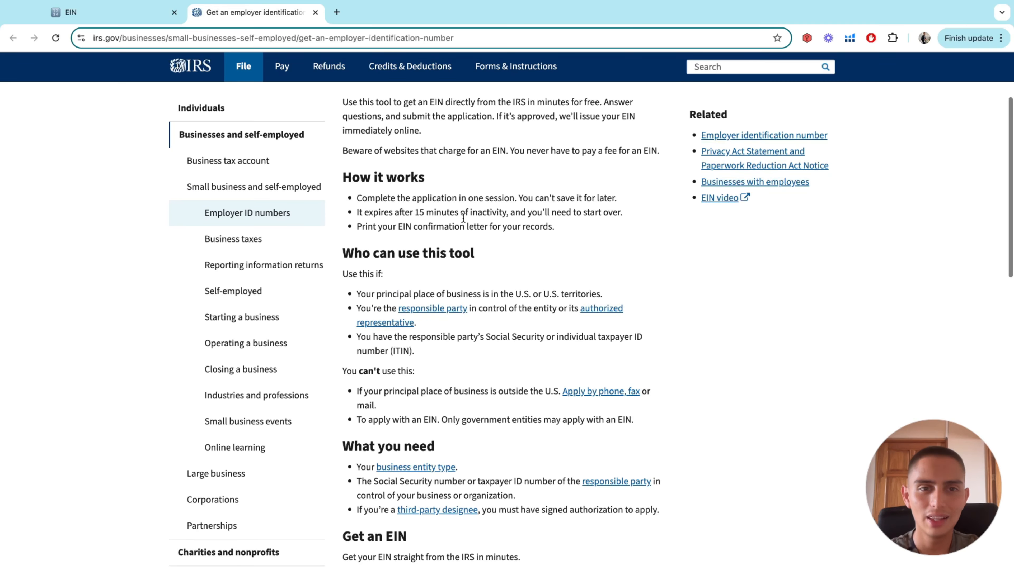
pyautogui.scroll(1, 463, 218)
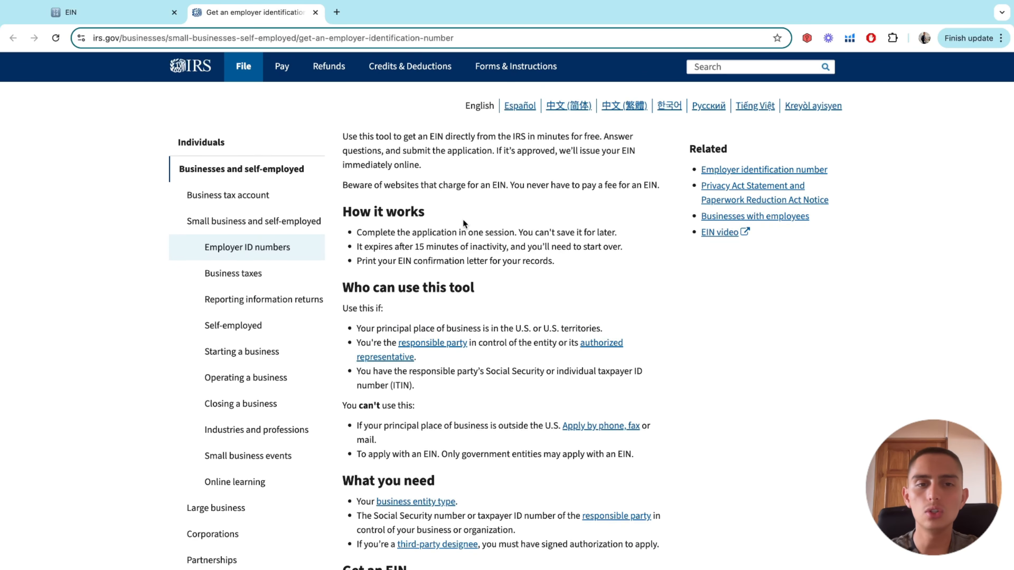
pyautogui.scroll(-1, 463, 220)
pyautogui.moveTo(340, 124); pyautogui.dragTo(537, 520)
pyautogui.click(520, 489)
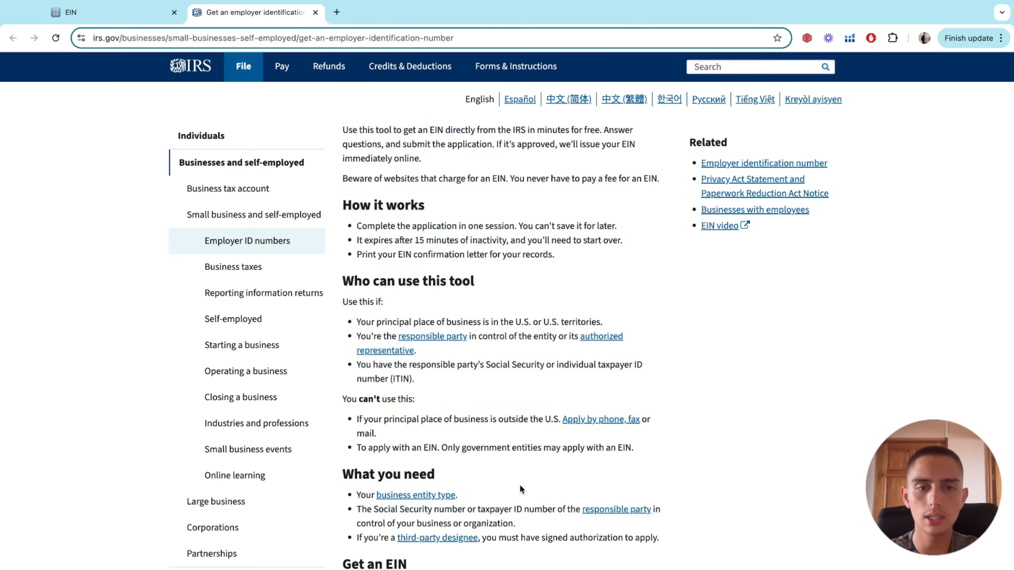
# Scroll to the Get an EIN section and start the online application with Apply for an EIN
pyautogui.scroll(-1, 520, 487)
pyautogui.scroll(-6, 519, 487)
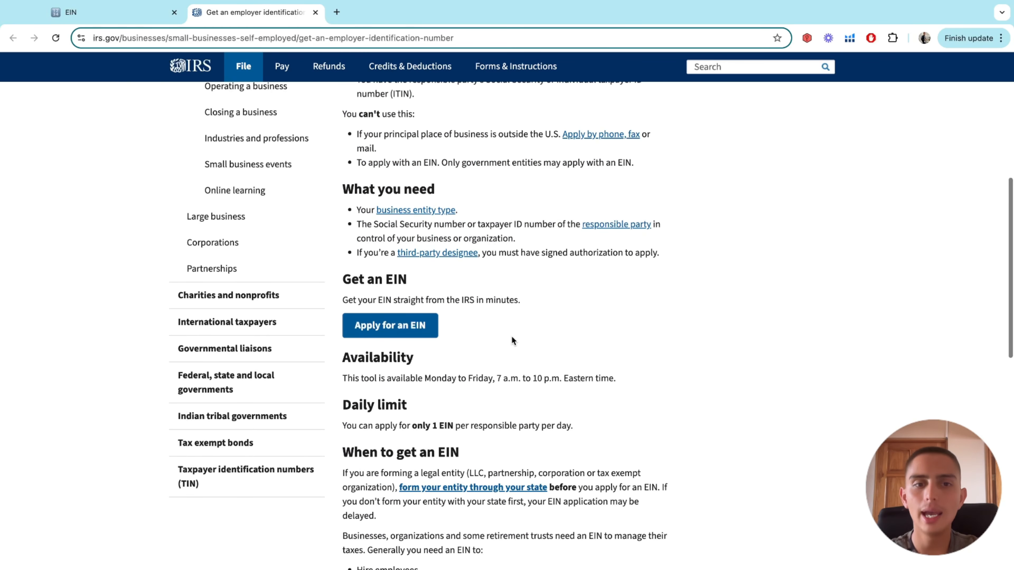
pyautogui.scroll(-1, 512, 334)
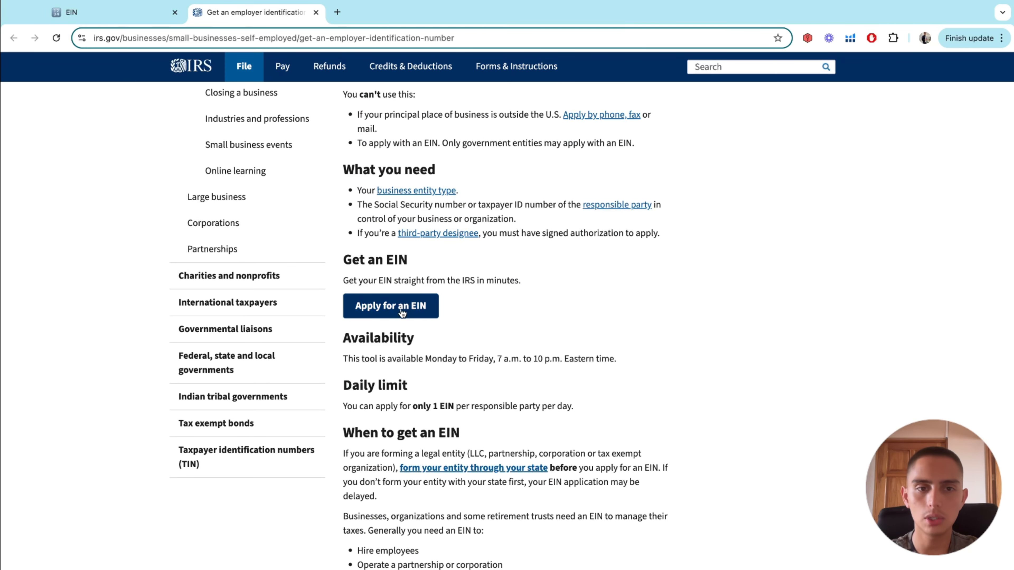
pyautogui.click(402, 313)
# Check the note's step 3 about applying online and acknowledge the authorized-use-only warning
pyautogui.click(112, 12)
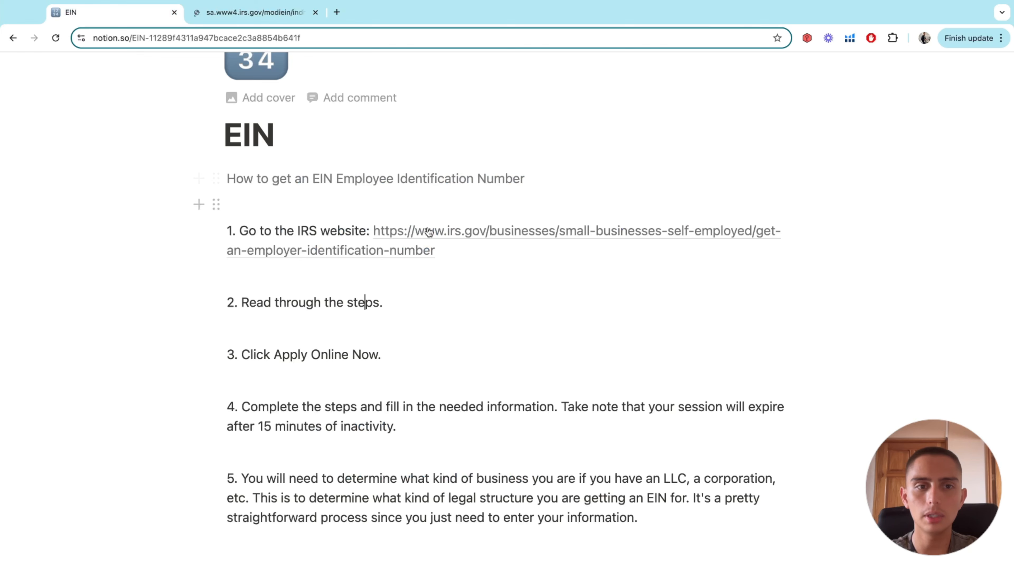
pyautogui.tripleClick(317, 355)
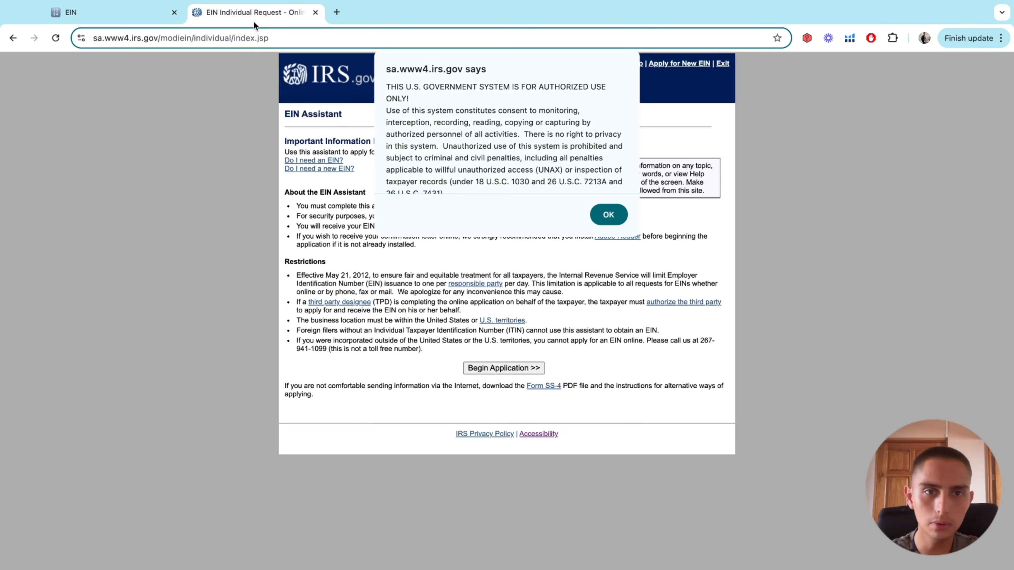
pyautogui.click(244, 12)
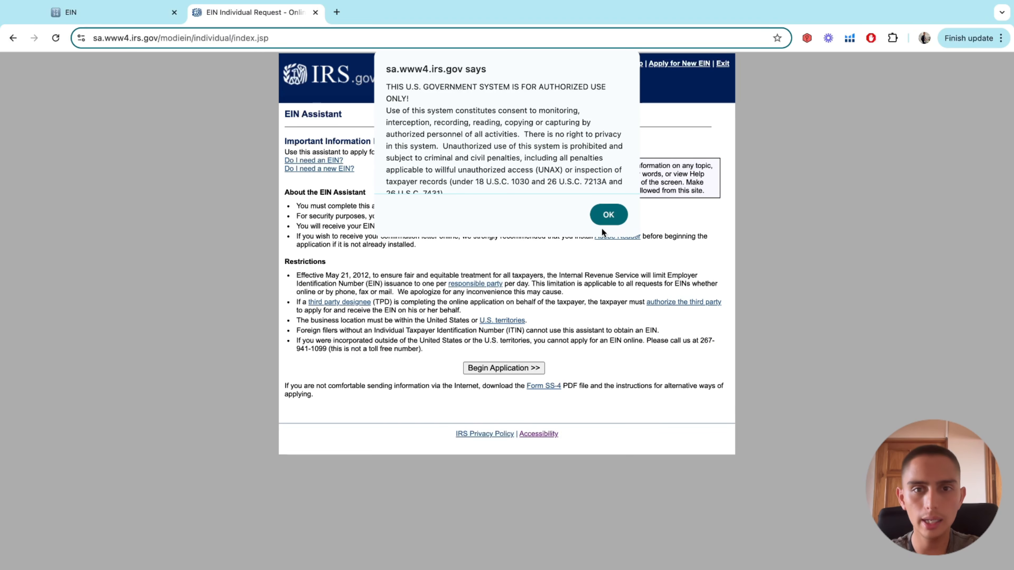
pyautogui.click(604, 221)
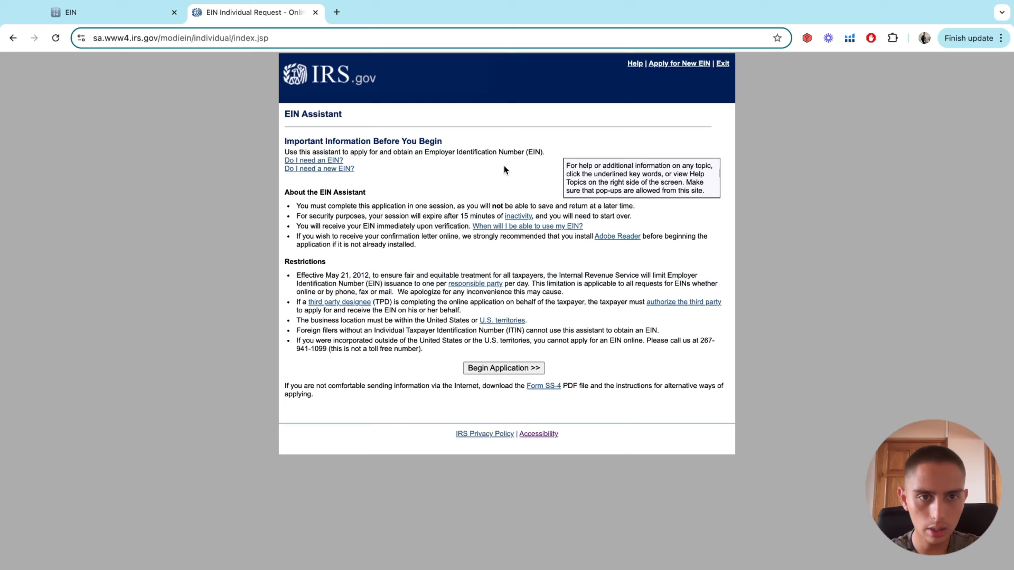
# Scroll the Important Information Before You Begin page, comparing it with the EIN steps note
pyautogui.scroll(3, 504, 165)
pyautogui.scroll(1, 504, 165)
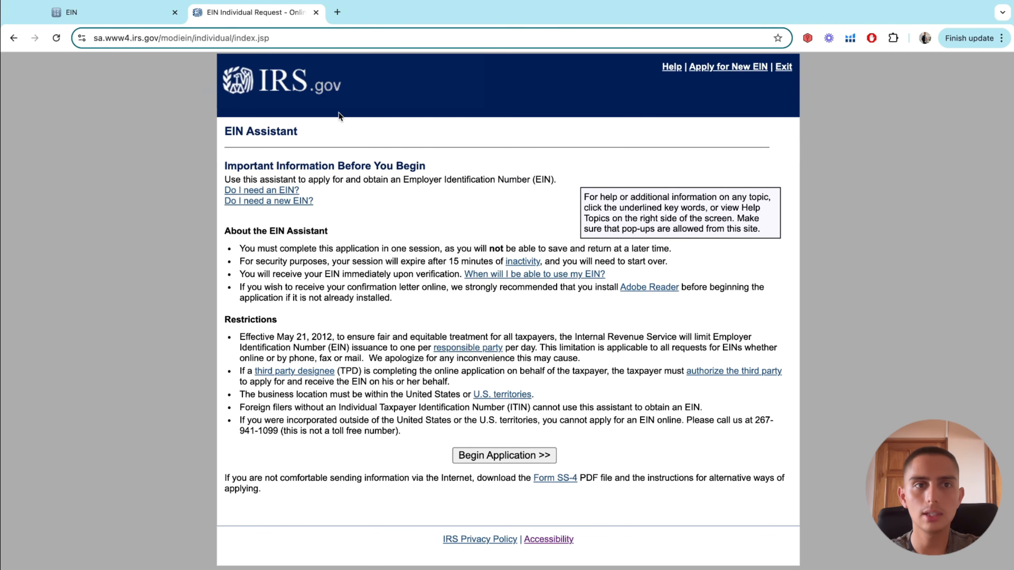
pyautogui.scroll(-3, 338, 112)
pyautogui.click(118, 12)
pyautogui.click(245, 11)
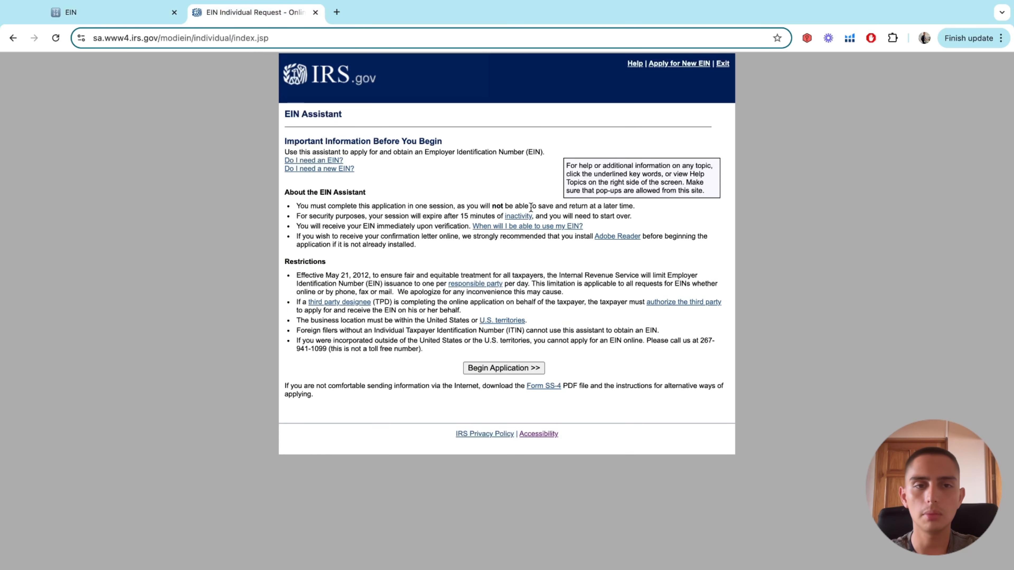
# Read the Restrictions bullets on the Before You Begin page
pyautogui.scroll(3, 501, 140)
pyautogui.scroll(-2, 501, 140)
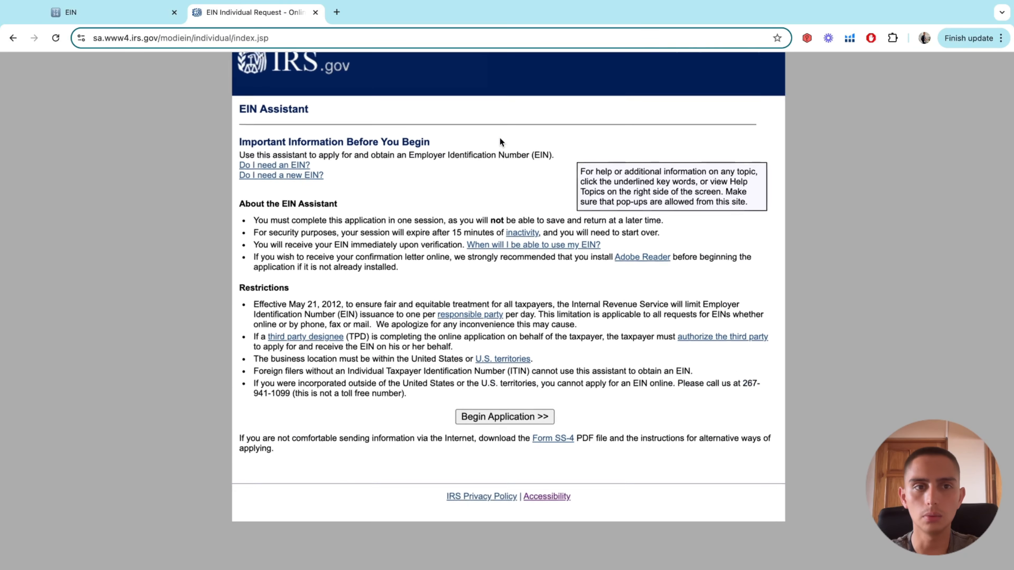
pyautogui.scroll(1, 501, 138)
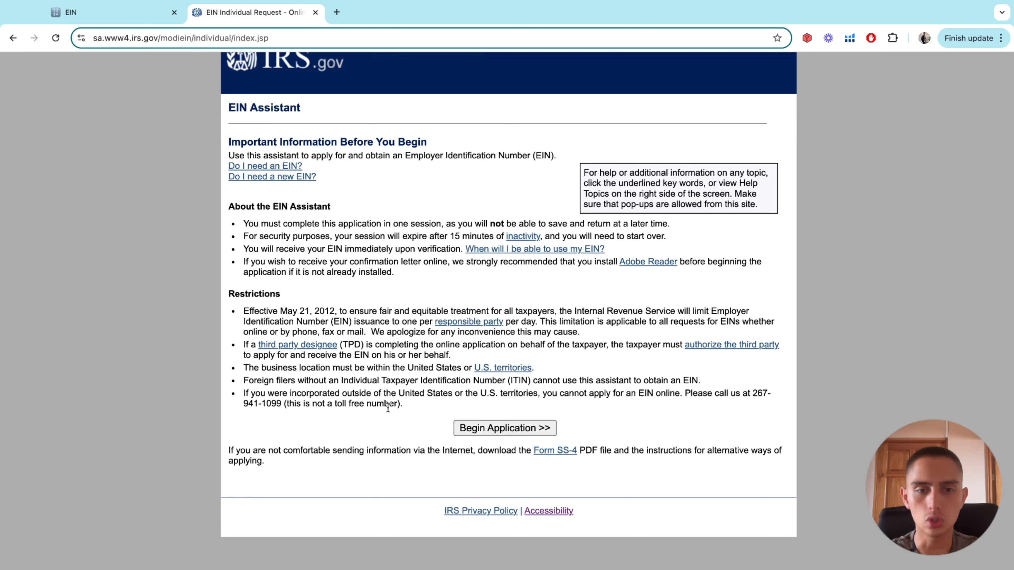
pyautogui.moveTo(406, 403); pyautogui.dragTo(235, 308)
pyautogui.click(389, 288)
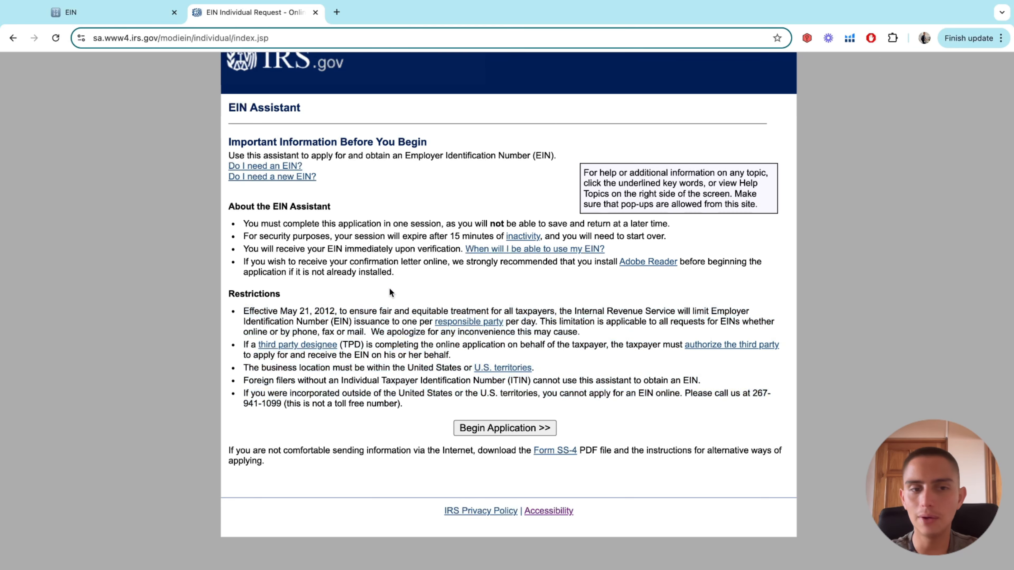
pyautogui.scroll(-3, 389, 288)
pyautogui.click(138, 15)
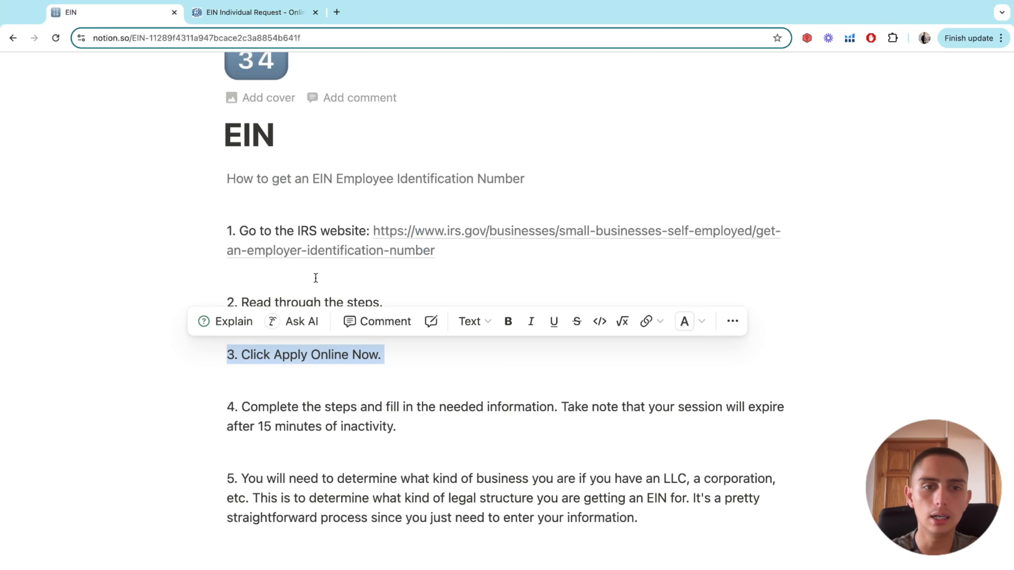
pyautogui.click(240, 12)
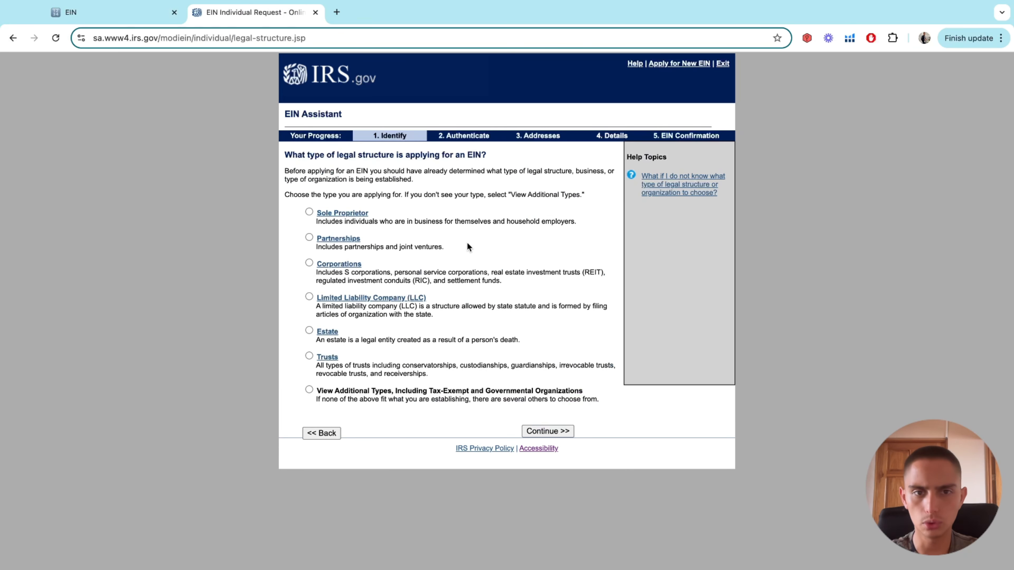
# Check the LLC help explanation and select Limited Liability Company as the legal structure
pyautogui.scroll(3, 458, 234)
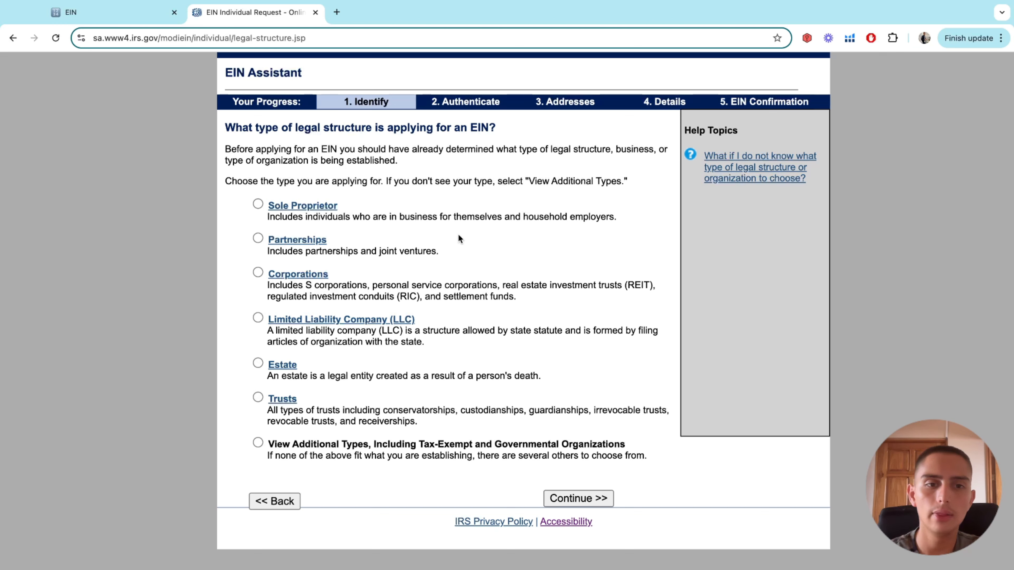
pyautogui.hotkey('ctrl', '-')
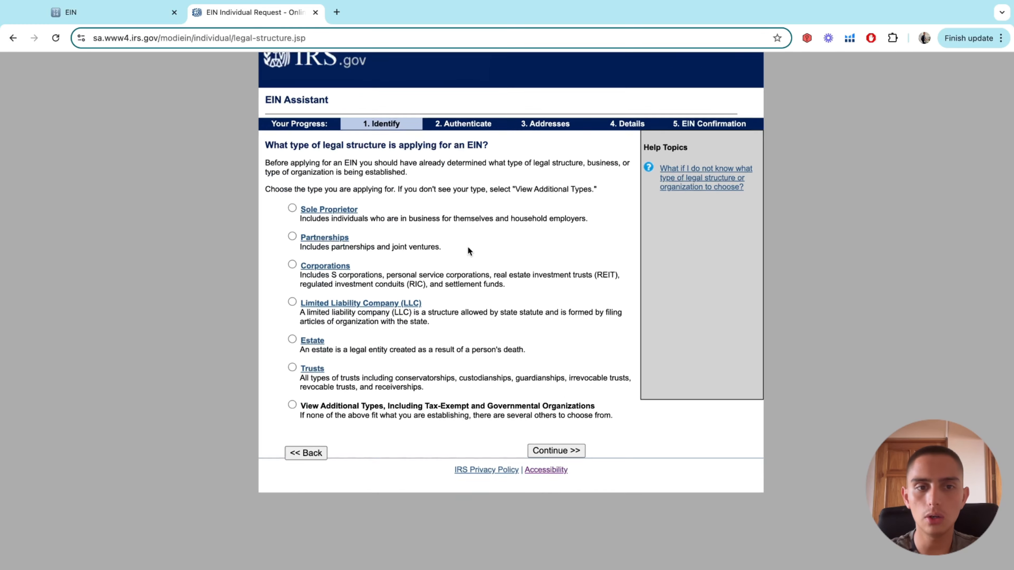
pyautogui.hotkey('ctrl', '+')
pyautogui.click(274, 318)
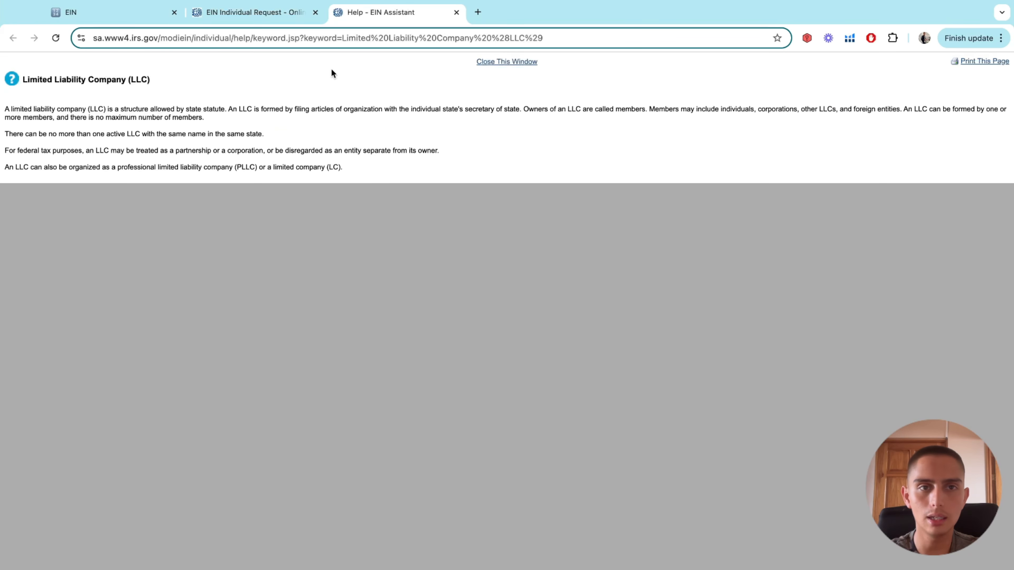
pyautogui.click(255, 12)
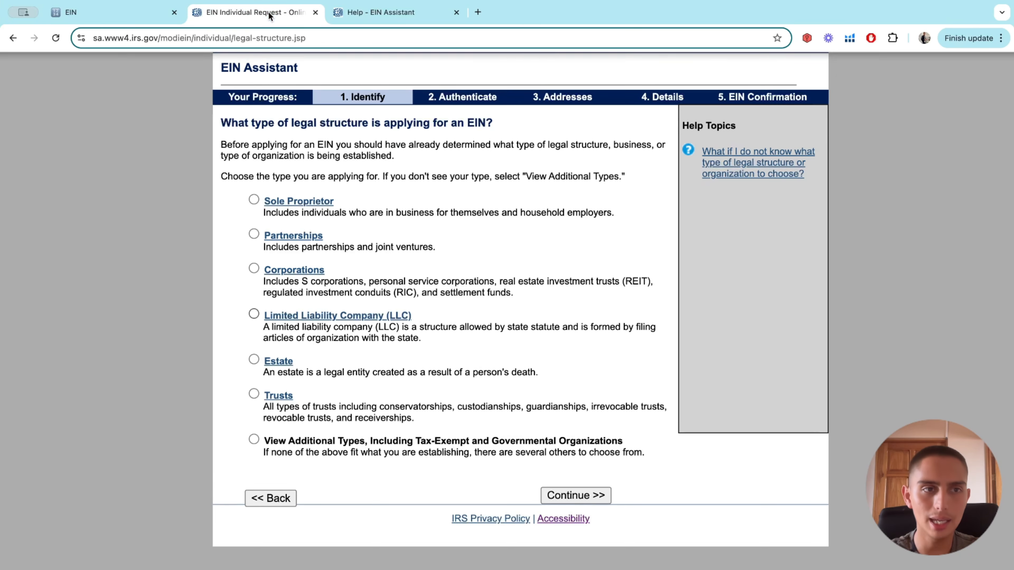
pyautogui.click(255, 315)
pyautogui.click(456, 13)
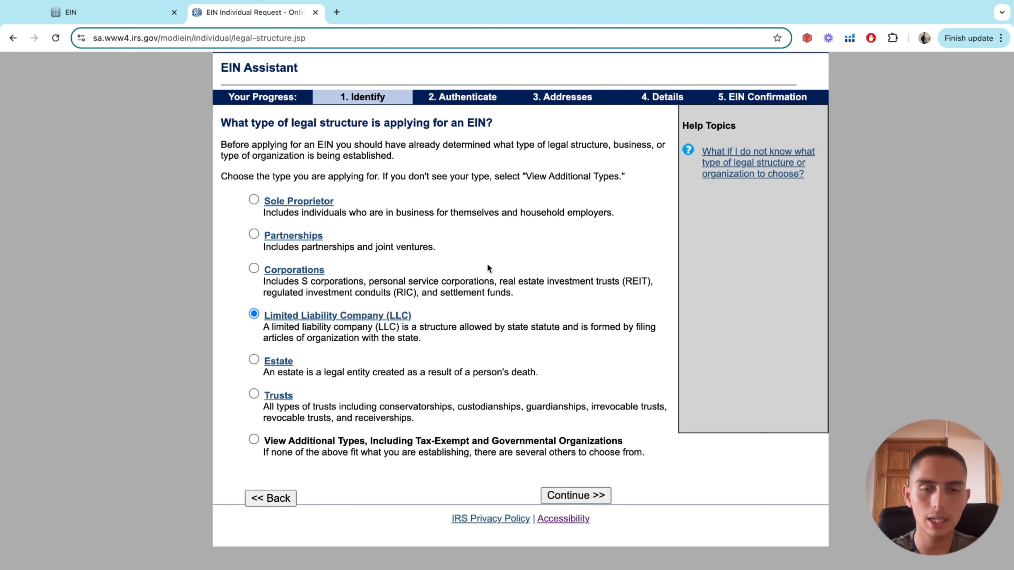
# Adjust the page zoom to review the Limited Liability Company selection
pyautogui.hotkey('ctrl', '-')
pyautogui.hotkey('ctrl', '+')
pyautogui.hotkey('ctrl', '+')
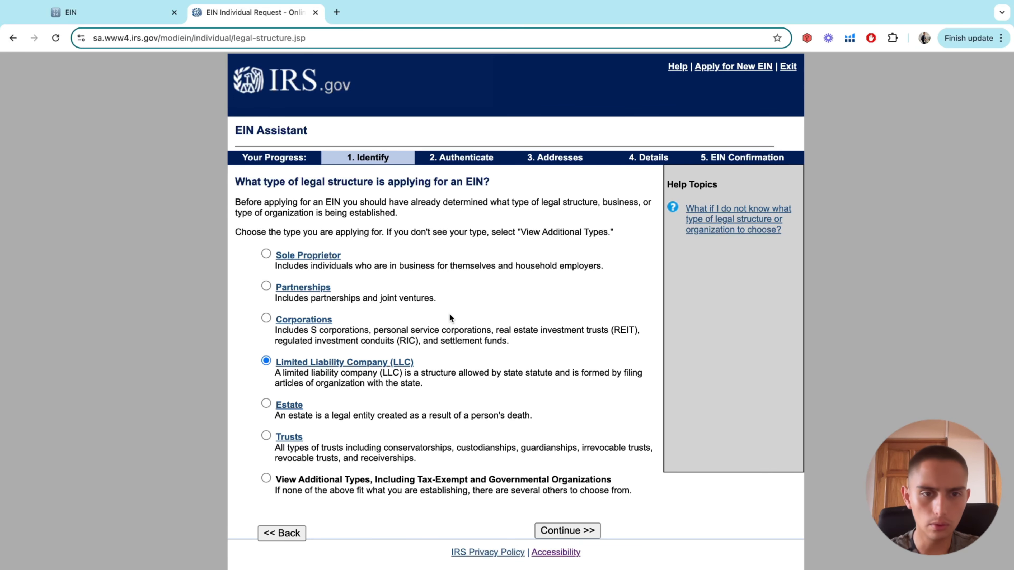
pyautogui.hotkey('ctrl', '+')
pyautogui.hotkey('ctrl', '-')
pyautogui.hotkey('ctrl', '-')
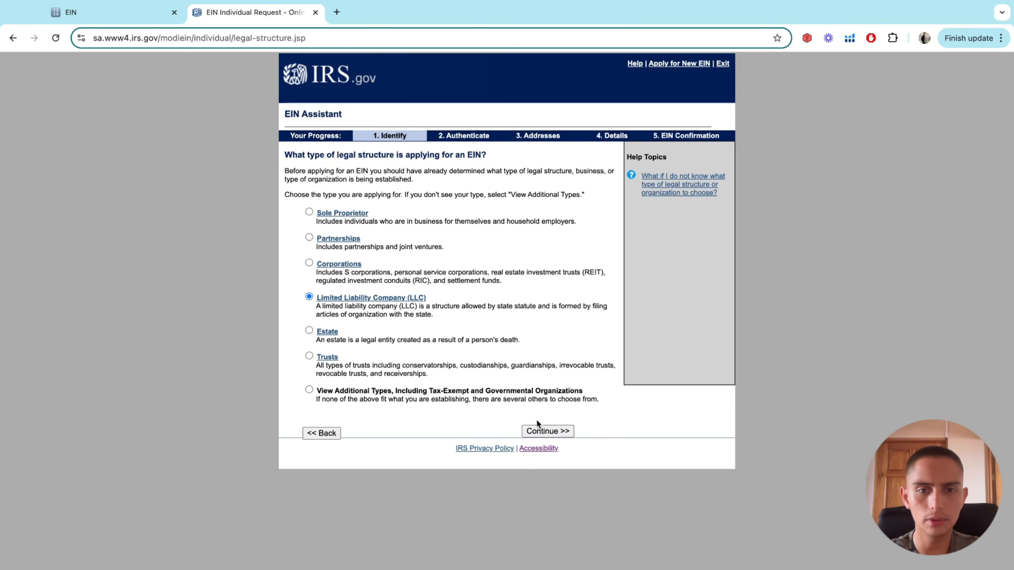
pyautogui.hotkey('ctrl', '+')
pyautogui.hotkey('ctrl', '+')
pyautogui.hotkey('ctrl', '+')
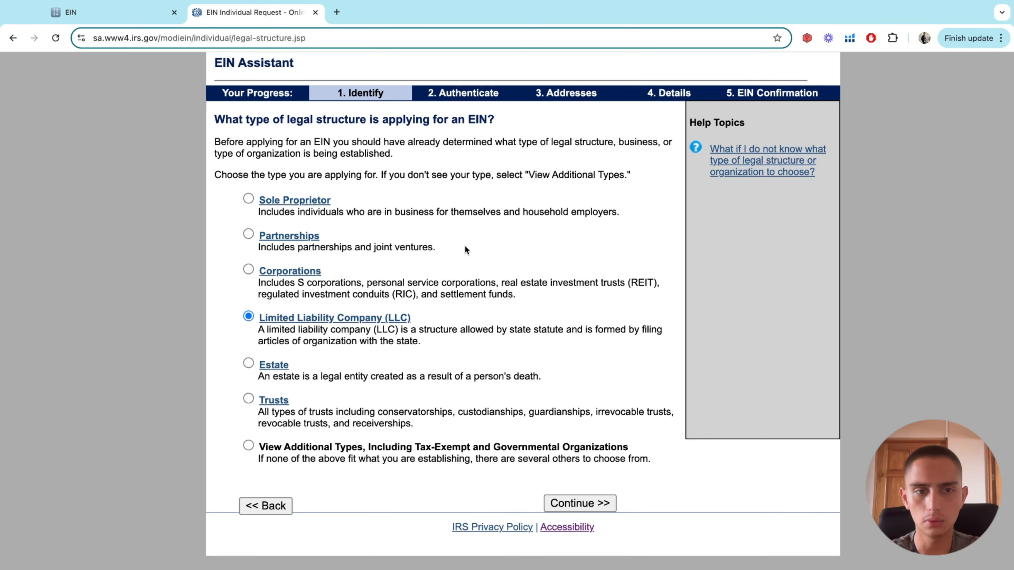
pyautogui.scroll(1, 465, 250)
pyautogui.scroll(1, 465, 246)
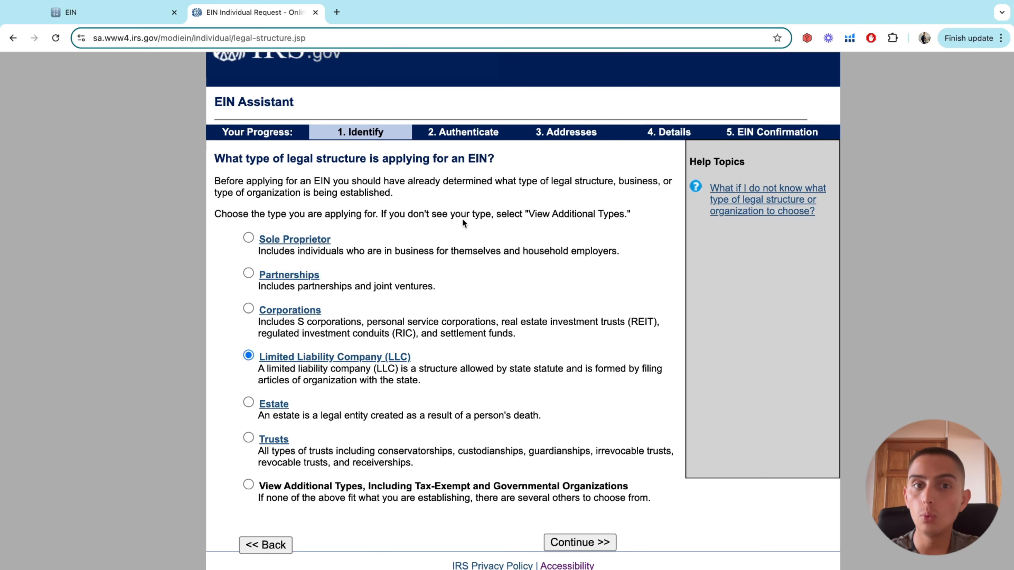
pyautogui.doubleClick(460, 209)
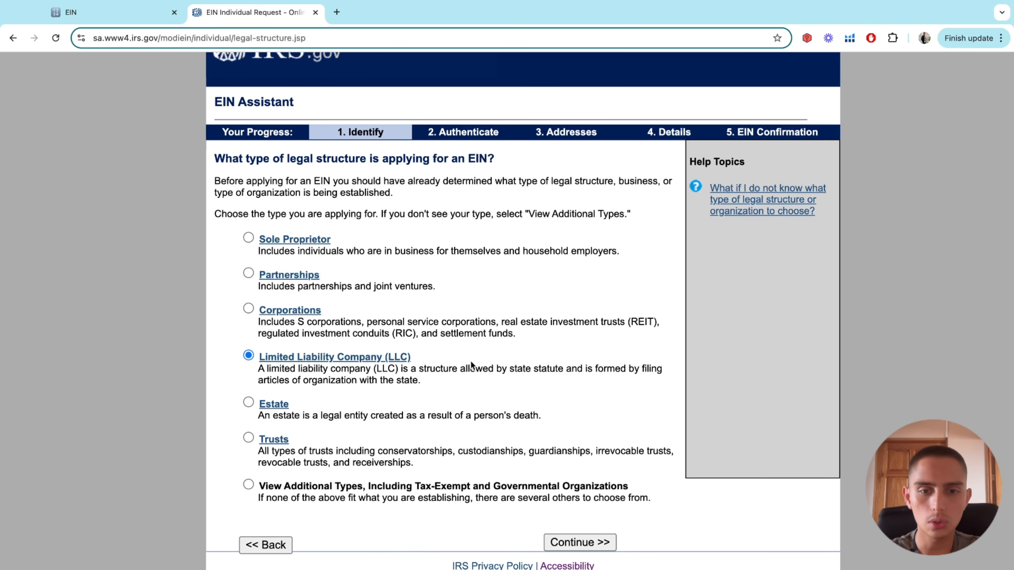
pyautogui.hotkey('ctrl', '-')
pyautogui.hotkey('ctrl', '-')
# Submit the LLC choice and read the description of what an LLC is
pyautogui.click(553, 433)
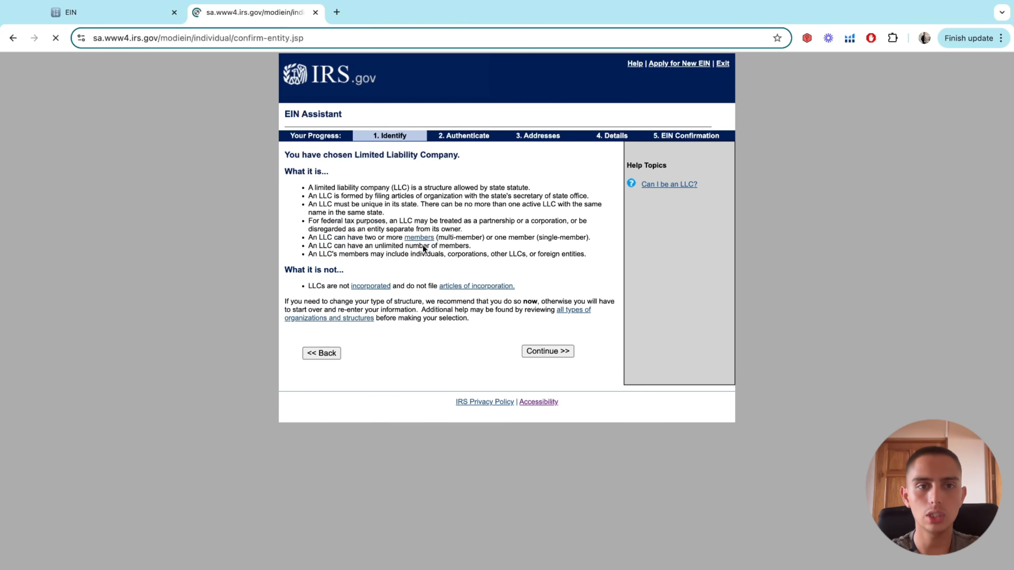
pyautogui.scroll(4, 493, 184)
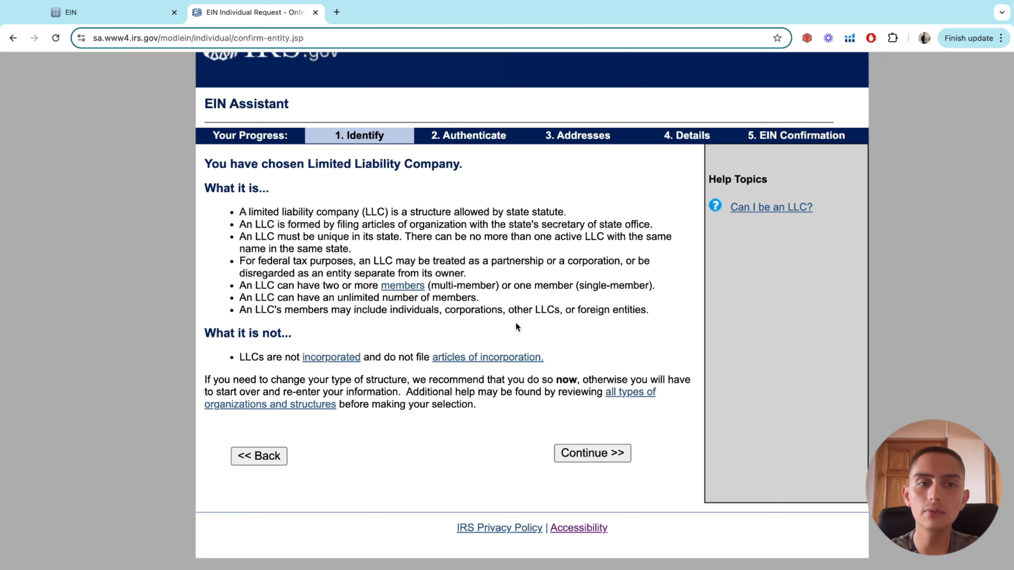
pyautogui.moveTo(517, 327); pyautogui.dragTo(389, 182)
pyautogui.click(546, 193)
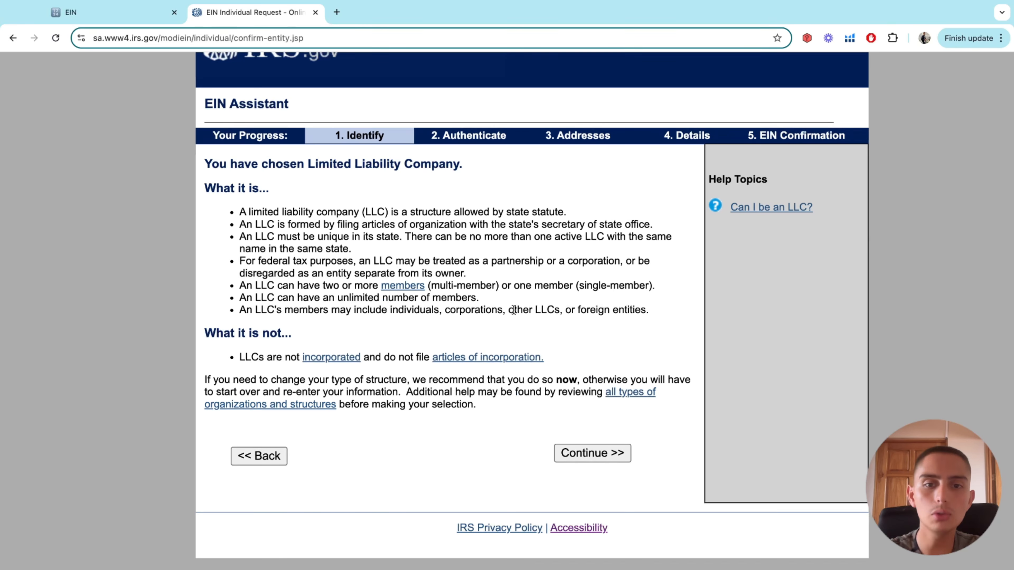
pyautogui.moveTo(619, 310); pyautogui.dragTo(236, 224)
pyautogui.click(356, 173)
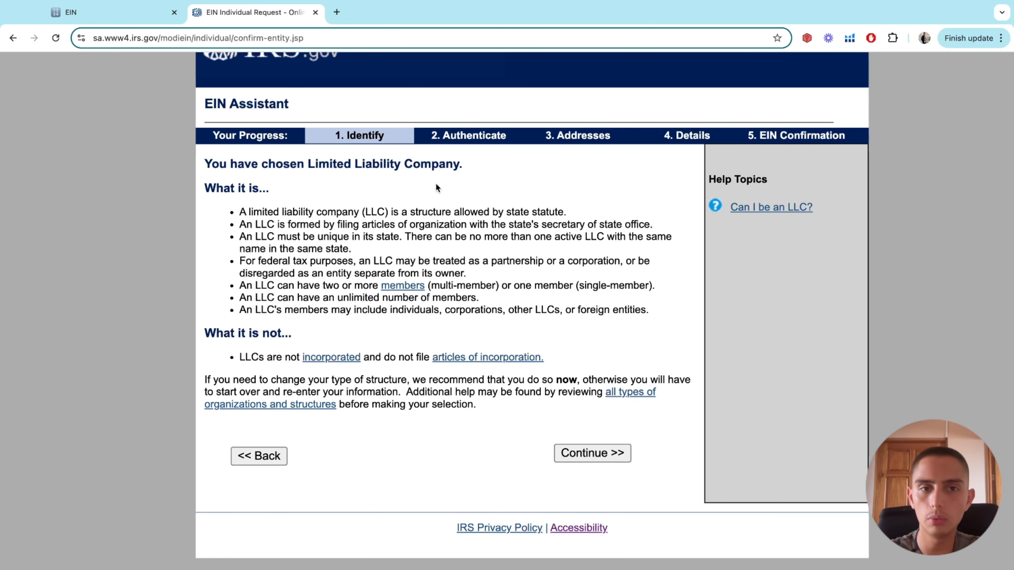
# Zoom in, reread the LLC bullet list, and continue to the members questions
pyautogui.hotkey('ctrl', '+')
pyautogui.moveTo(698, 333); pyautogui.dragTo(229, 213)
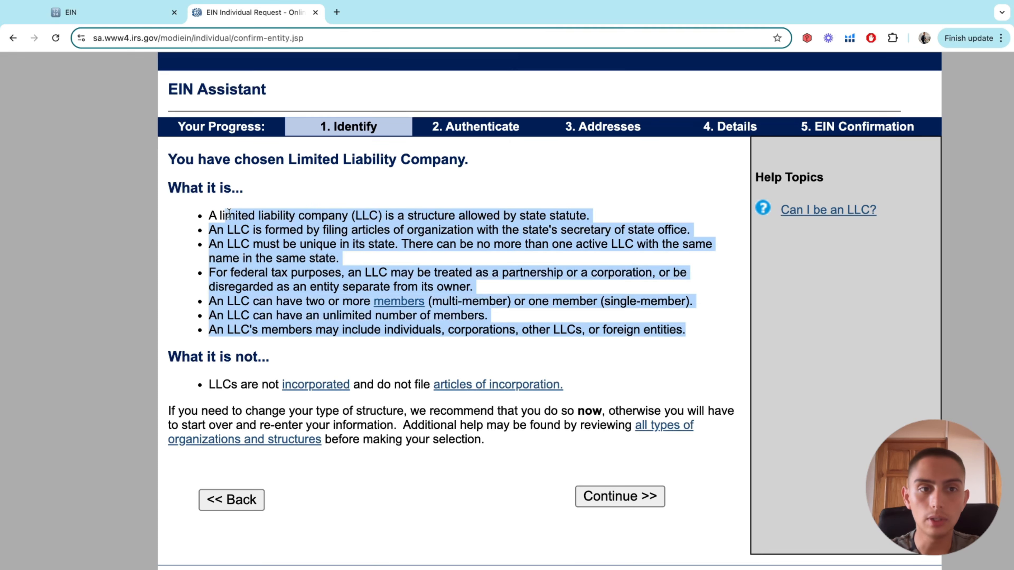
pyautogui.click(307, 177)
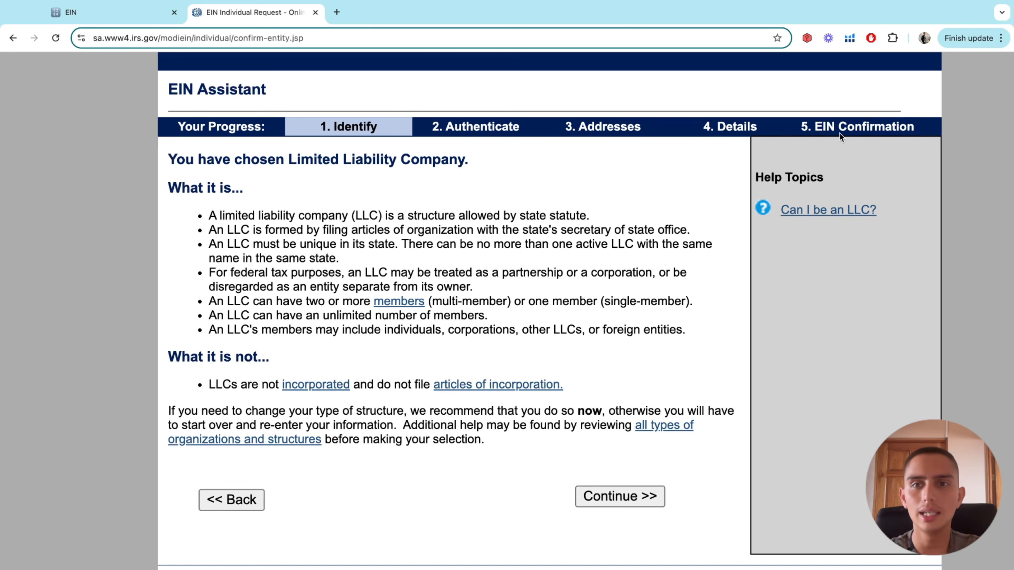
pyautogui.scroll(-3, 474, 183)
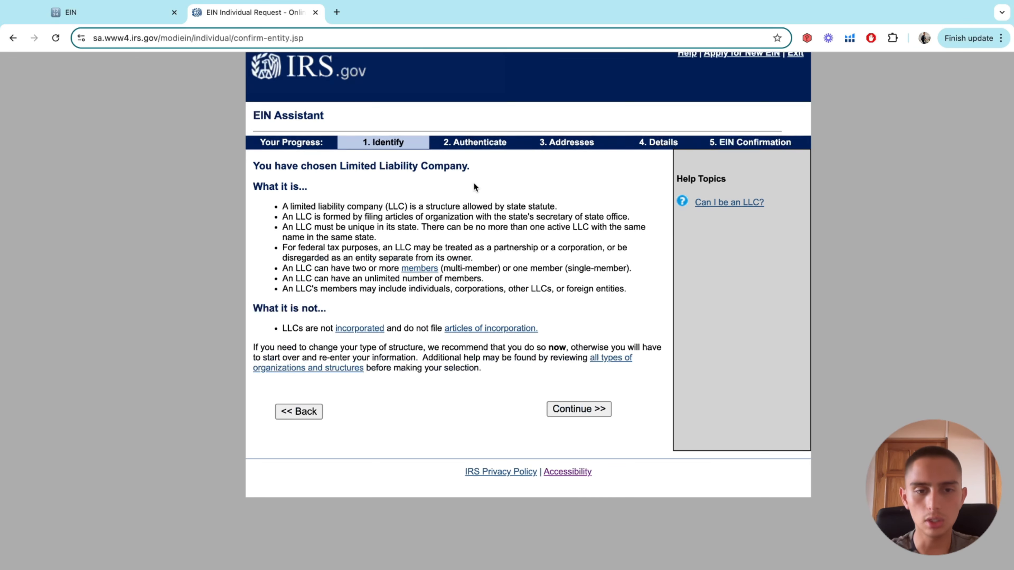
pyautogui.click(564, 406)
# Enter 1 as the number of LLC members
pyautogui.scroll(5, 443, 196)
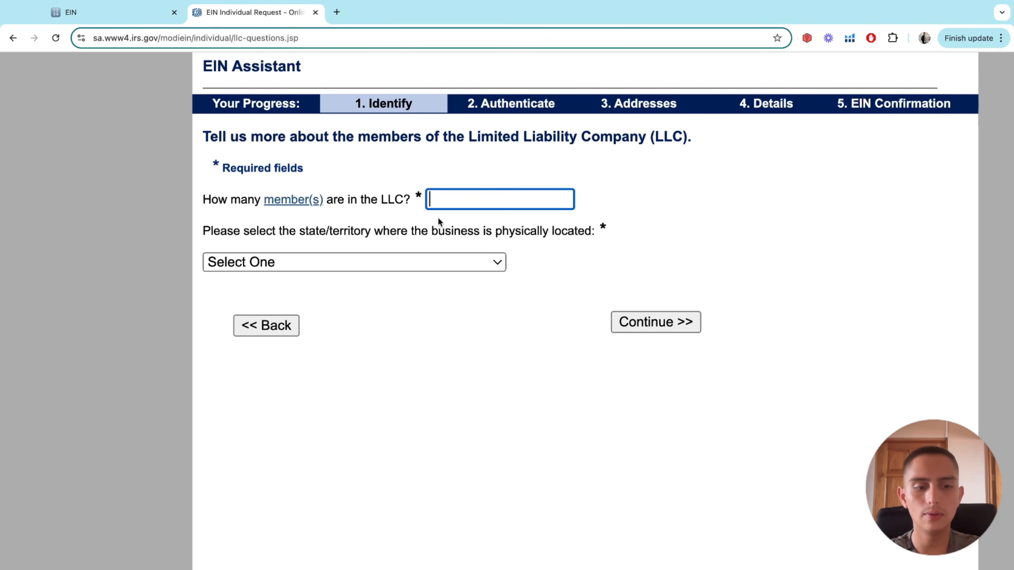
pyautogui.write('1')
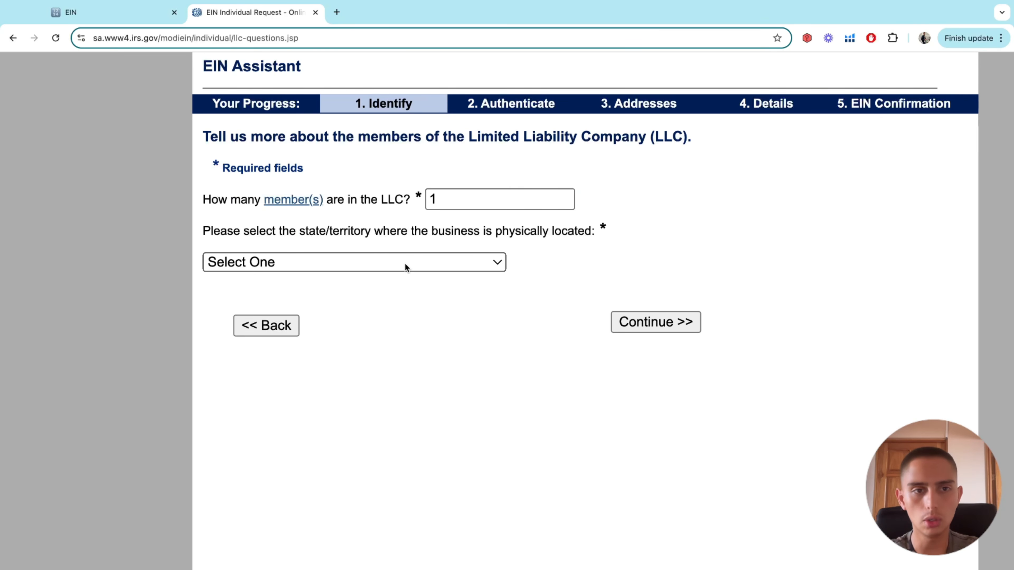
pyautogui.press('BackSpace')
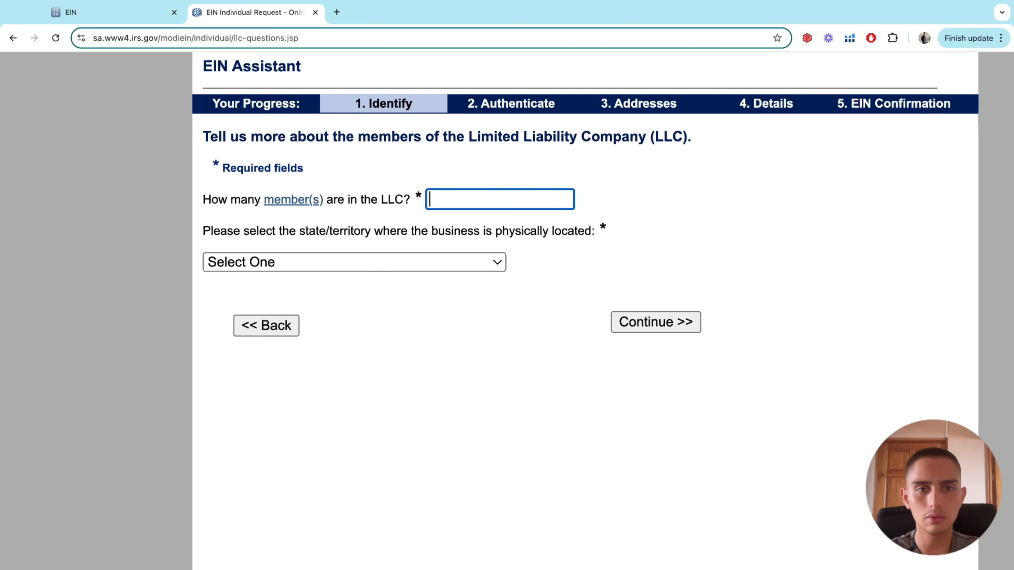
pyautogui.write('2')
pyautogui.click(407, 227)
pyautogui.click(453, 202)
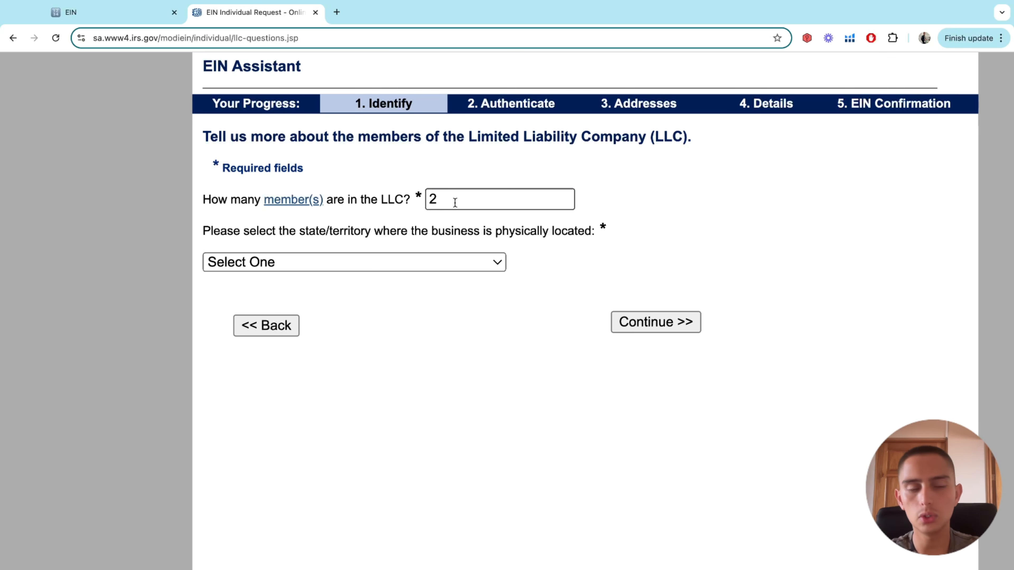
pyautogui.click(348, 239)
pyautogui.click(464, 197)
pyautogui.press('BackSpace')
pyautogui.write('1')
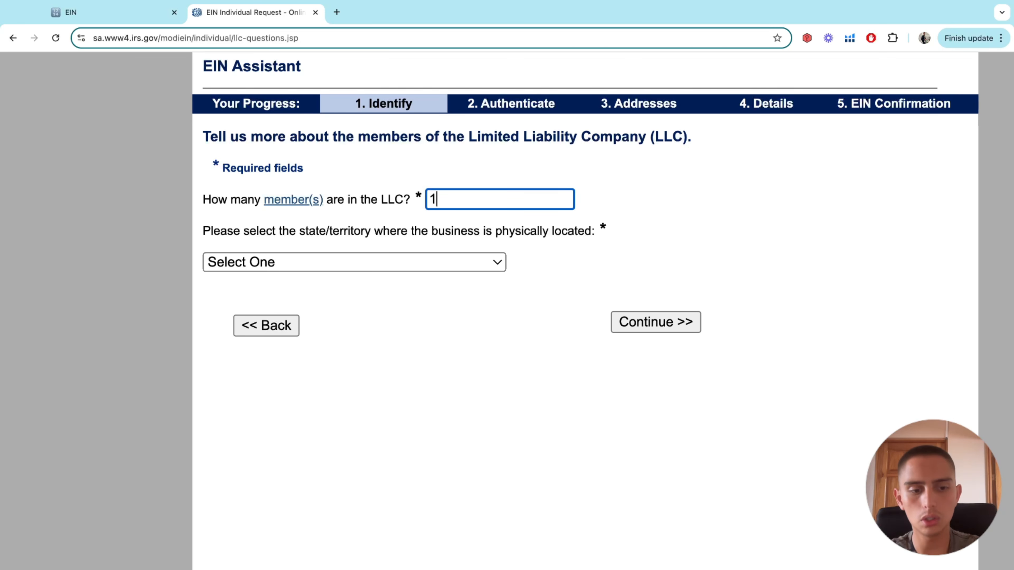
pyautogui.click(410, 229)
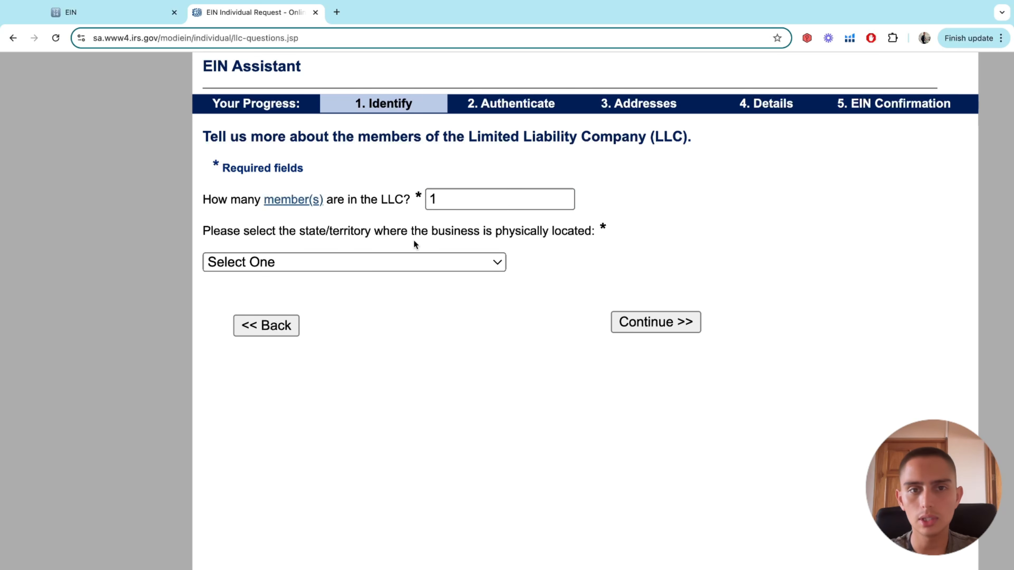
# Choose WYOMING (WY) as the LLC's physical location and submit the answers
pyautogui.click(400, 260)
pyautogui.scroll(-10, 351, 340)
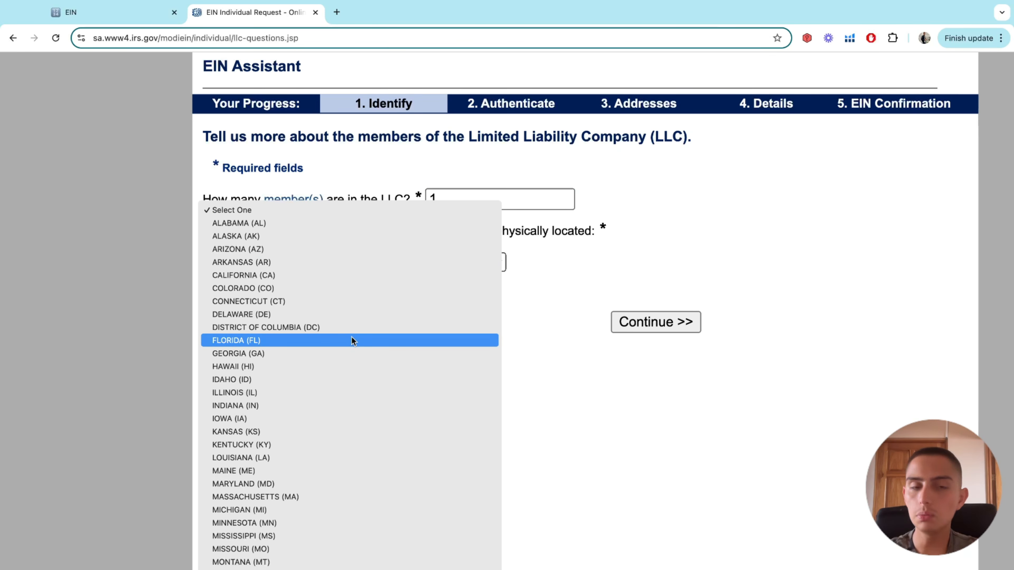
pyautogui.scroll(3, 351, 339)
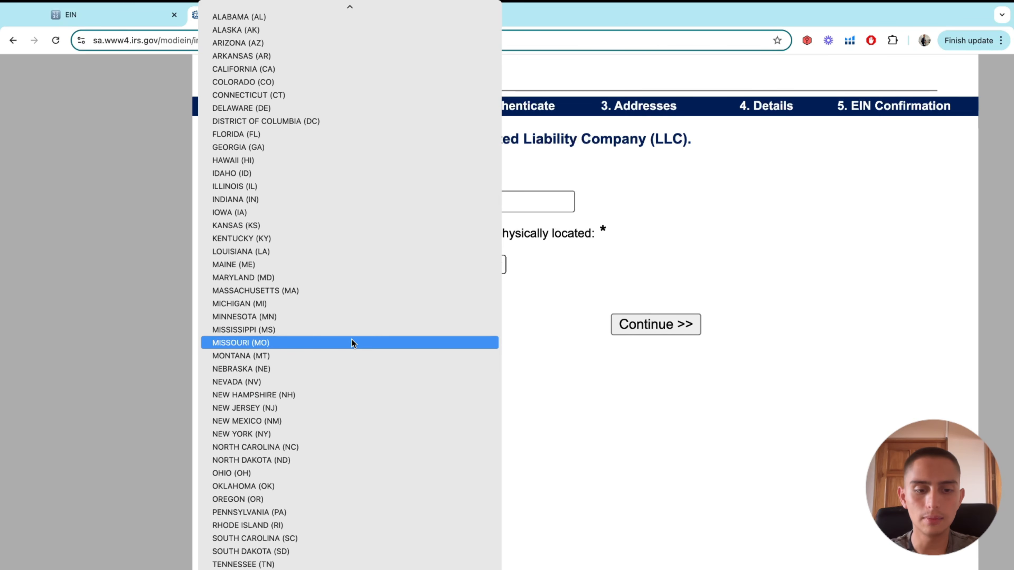
pyautogui.scroll(-3, 351, 339)
pyautogui.click(288, 535)
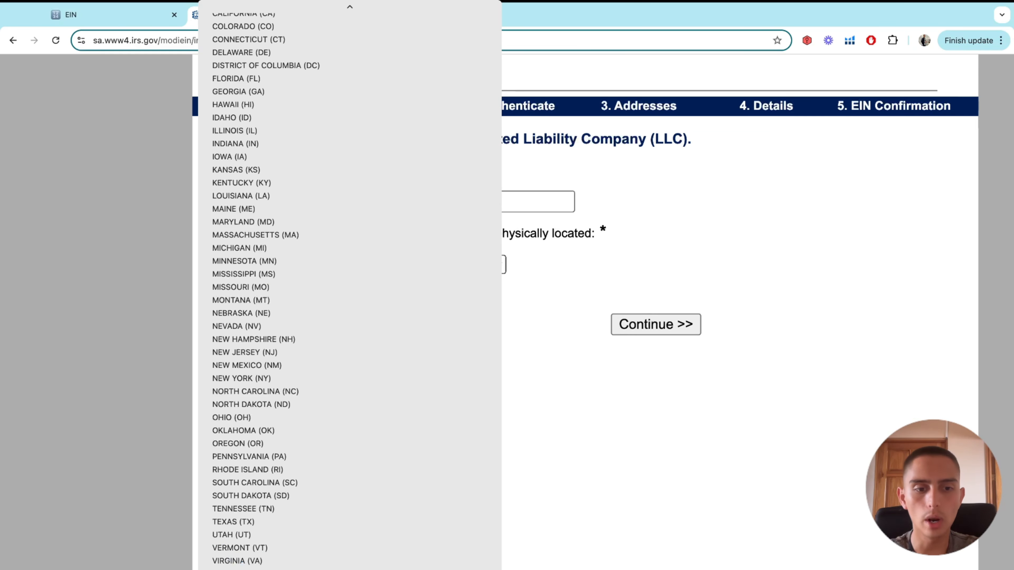
pyautogui.click(288, 569)
pyautogui.click(306, 266)
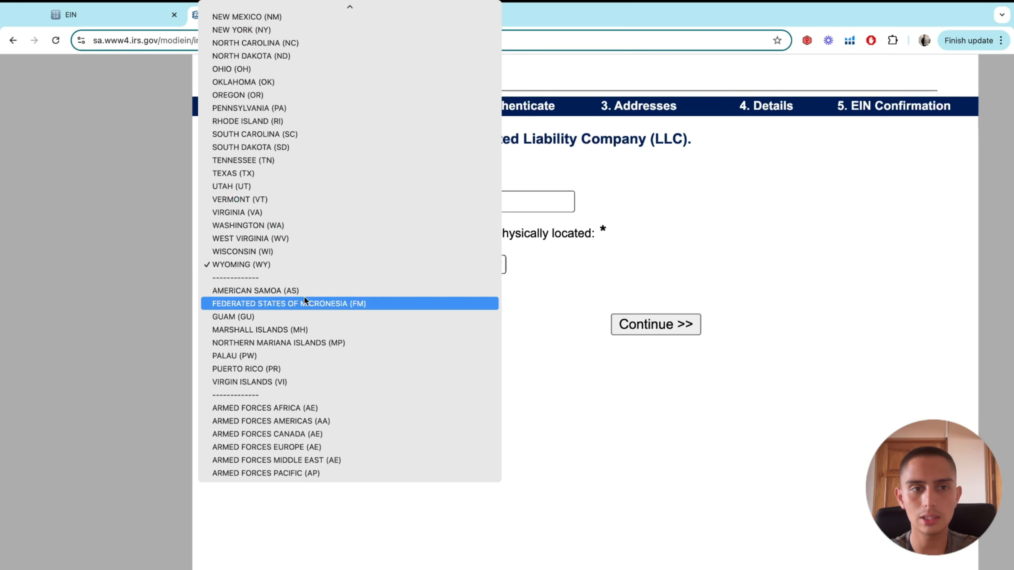
pyautogui.scroll(3, 304, 298)
pyautogui.click(305, 298)
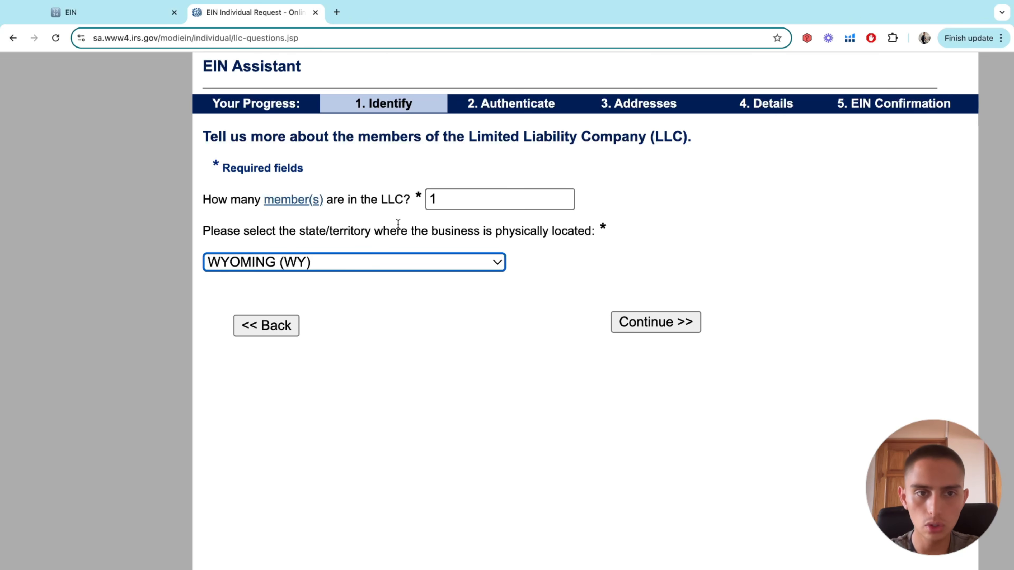
pyautogui.scroll(-5, 398, 224)
pyautogui.click(546, 262)
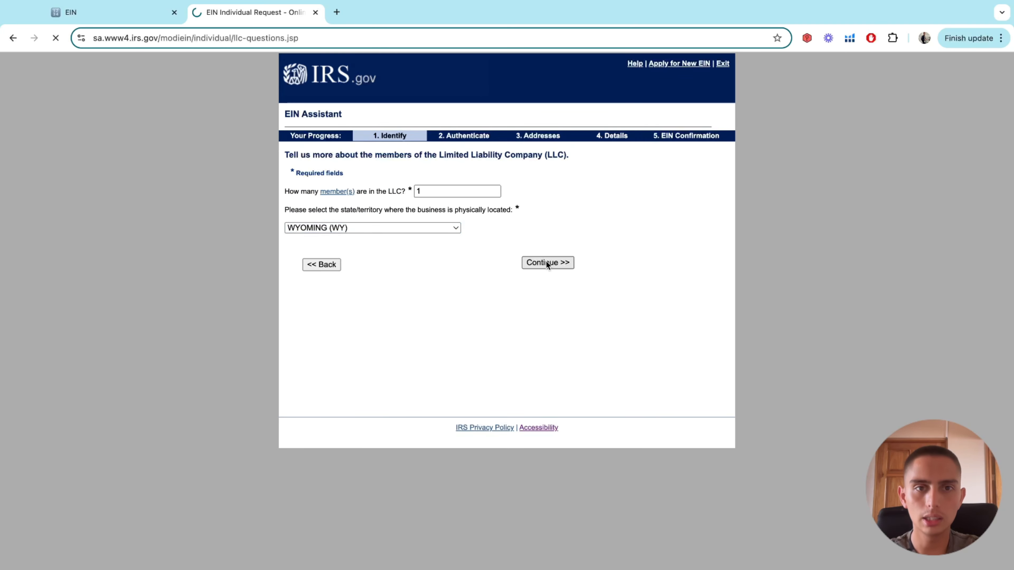
# Read the single-member LLC classification explanation and confirm it with Continue
pyautogui.scroll(3, 463, 198)
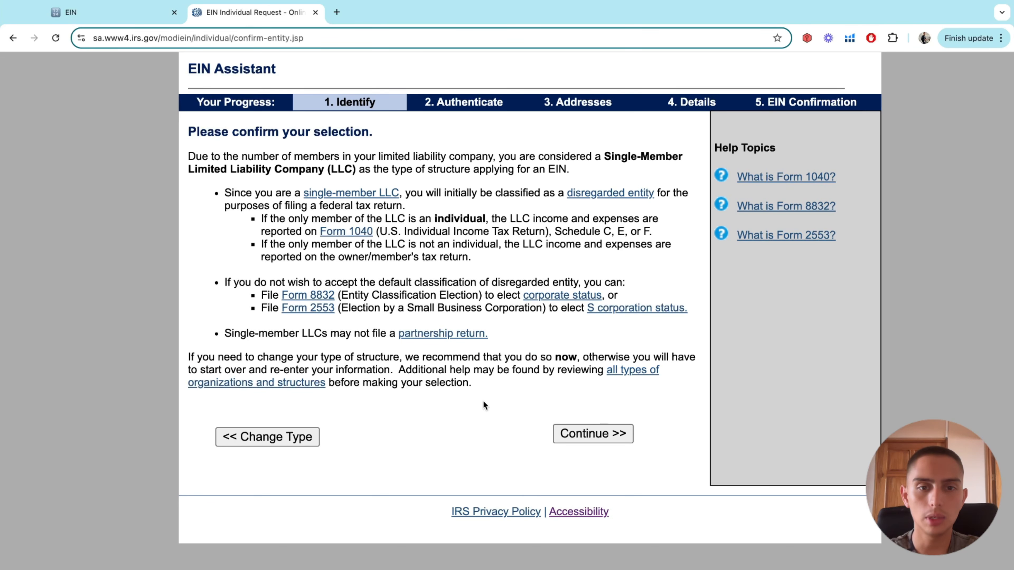
pyautogui.moveTo(475, 383); pyautogui.dragTo(197, 125)
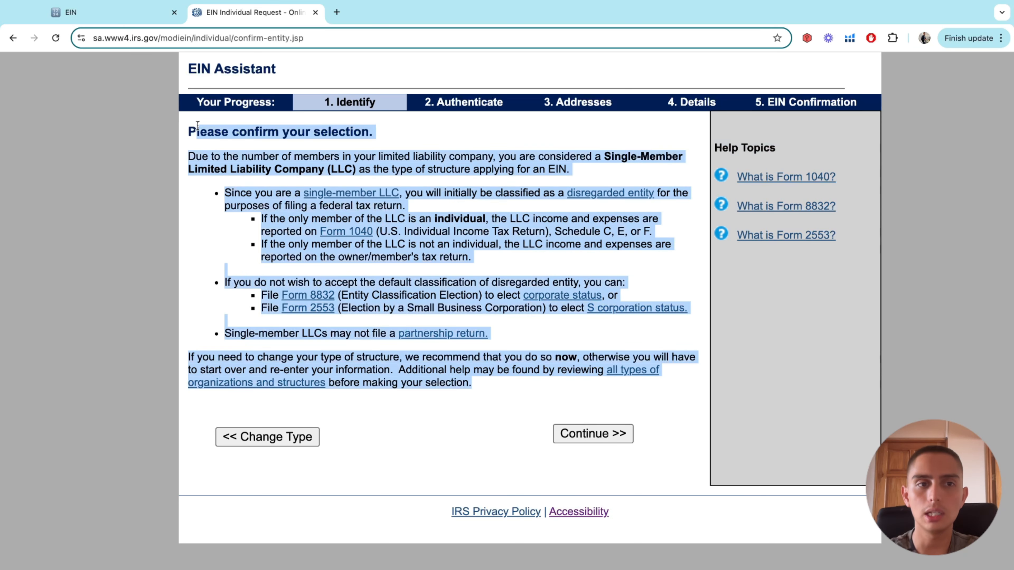
pyautogui.click(300, 142)
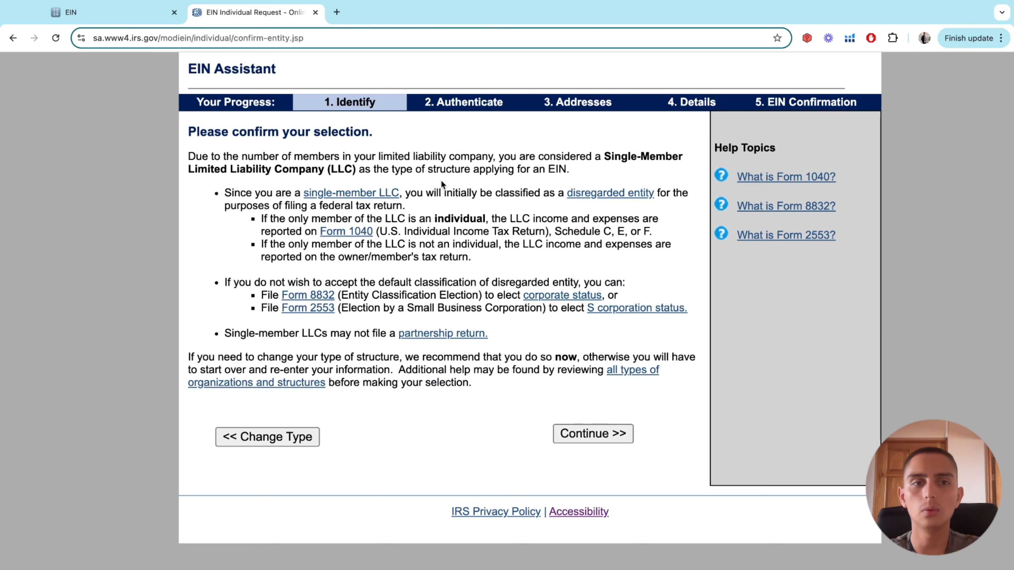
pyautogui.hotkey('ctrl', '-')
pyautogui.click(560, 379)
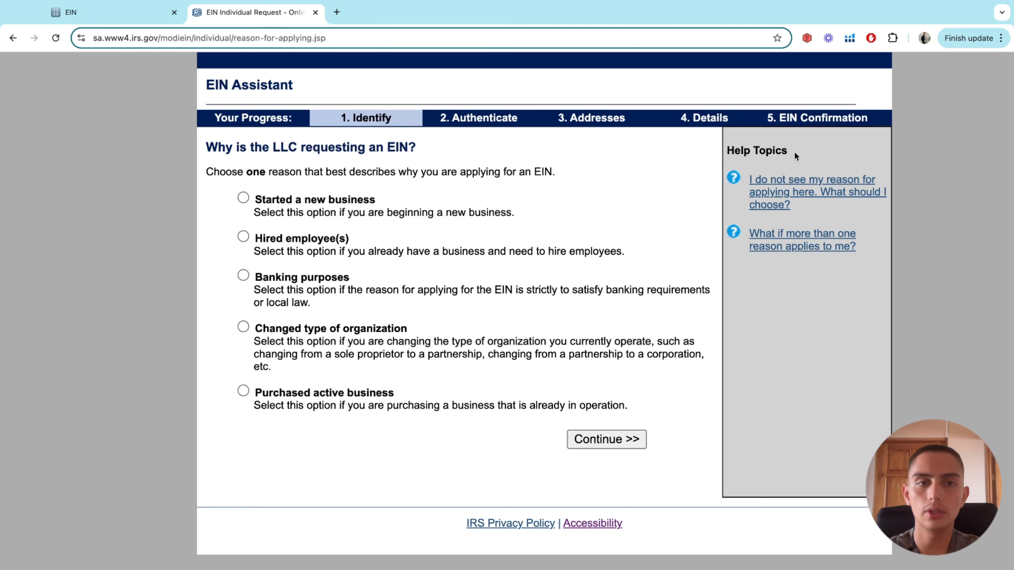
# Compare the EIN reason options, settling on 'Started a new business'
pyautogui.click(337, 194)
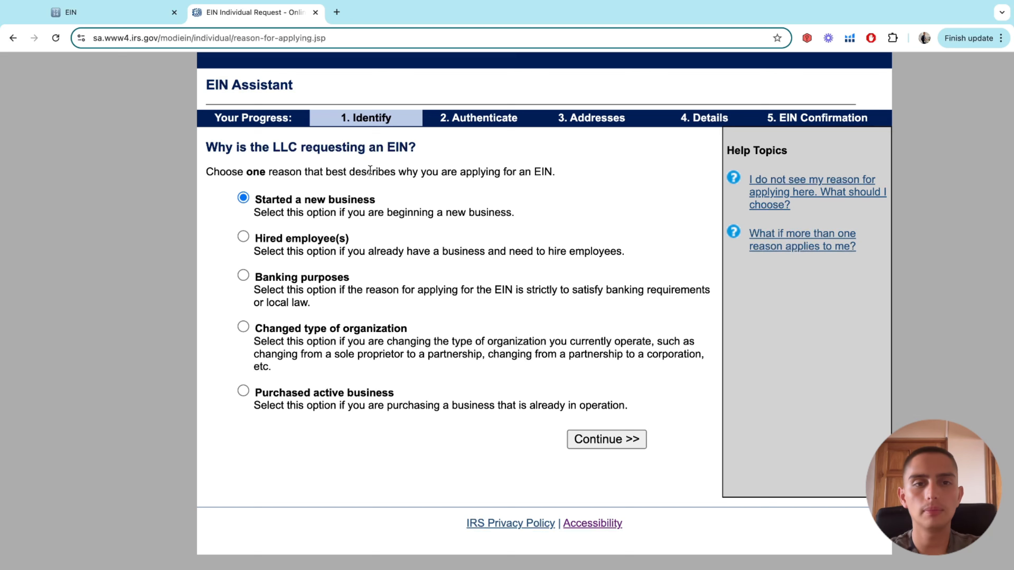
pyautogui.tripleClick(397, 173)
pyautogui.click(445, 153)
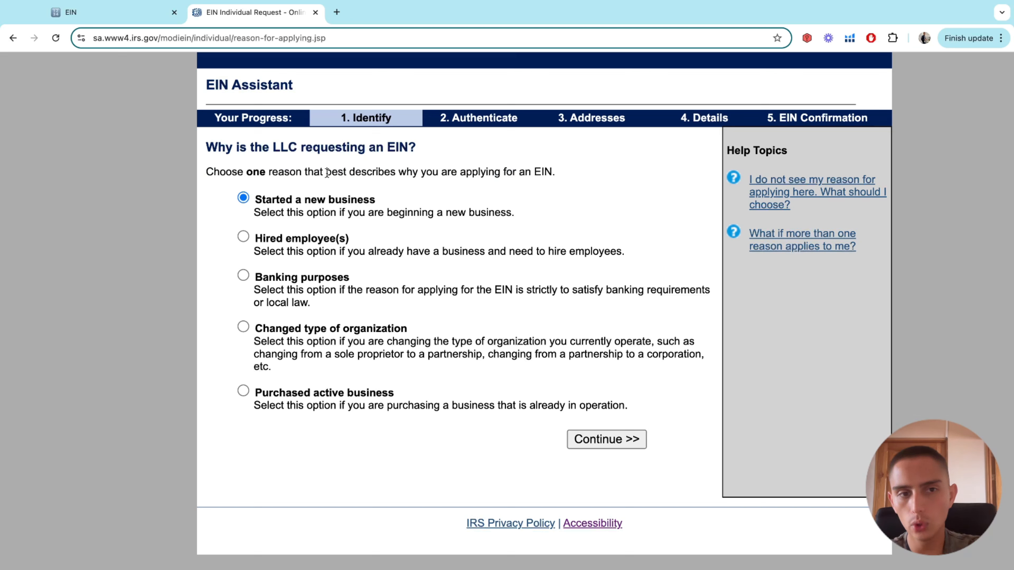
pyautogui.click(297, 240)
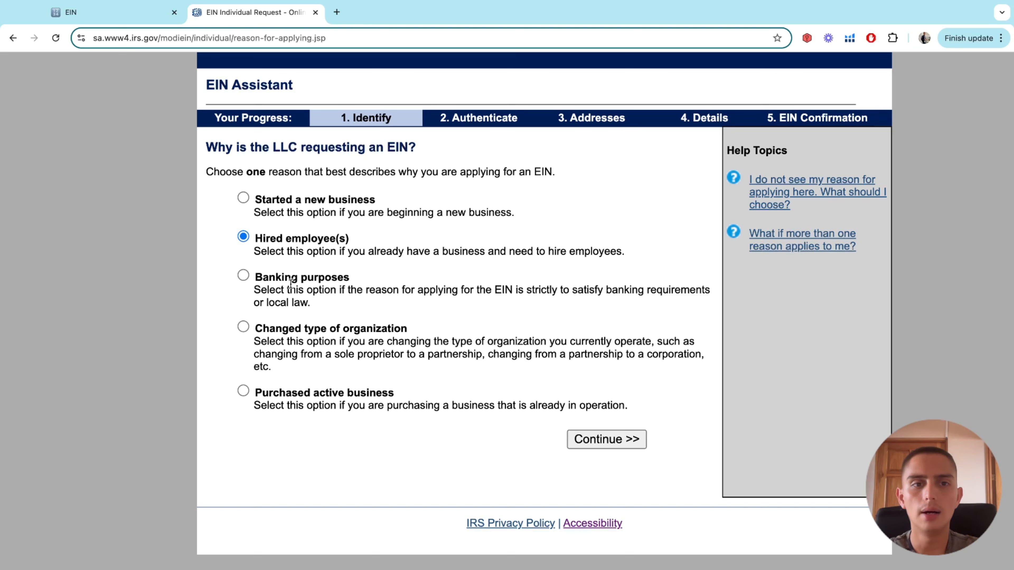
pyautogui.click(298, 335)
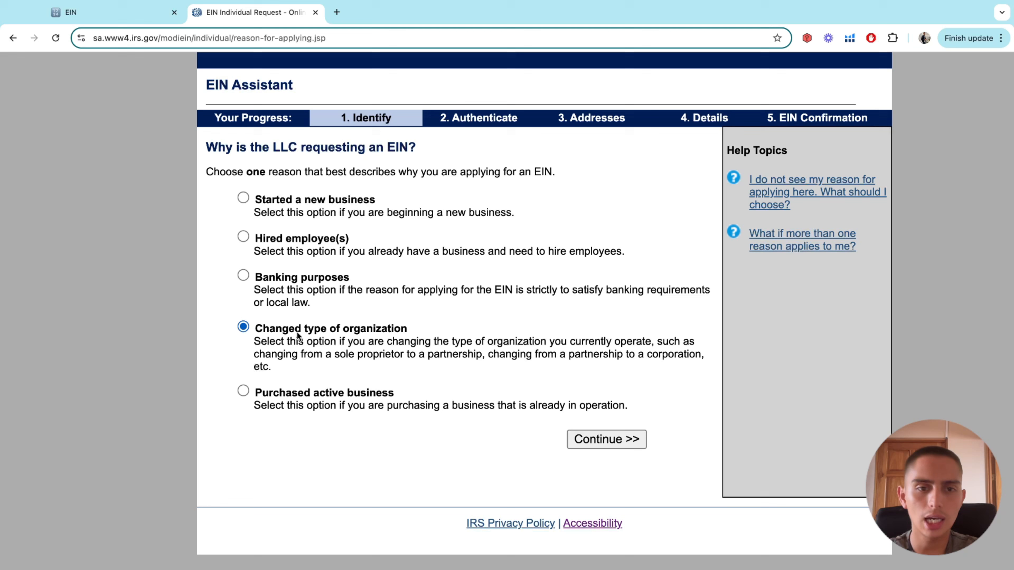
pyautogui.click(298, 394)
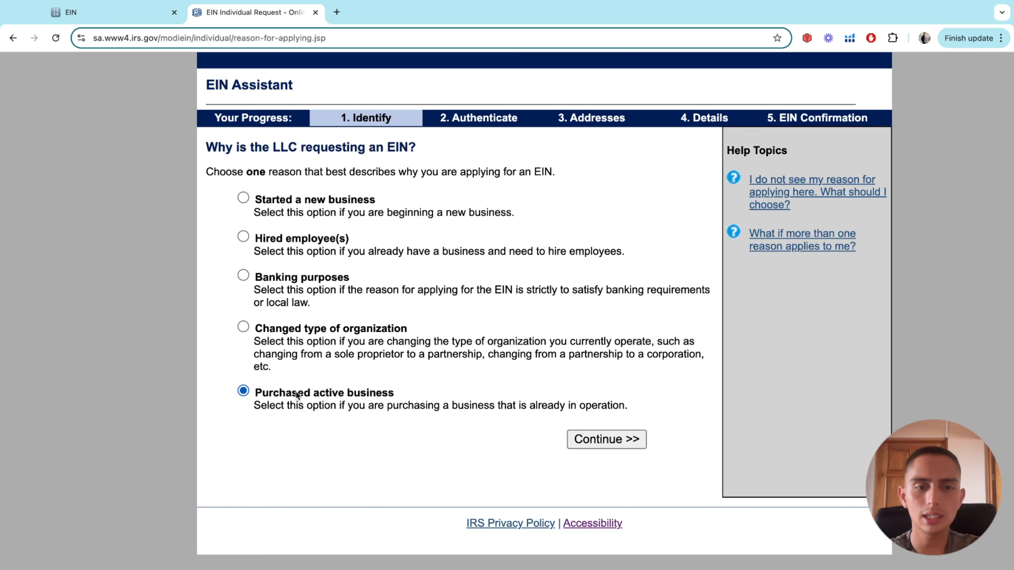
pyautogui.click(244, 197)
pyautogui.scroll(-5, 314, 171)
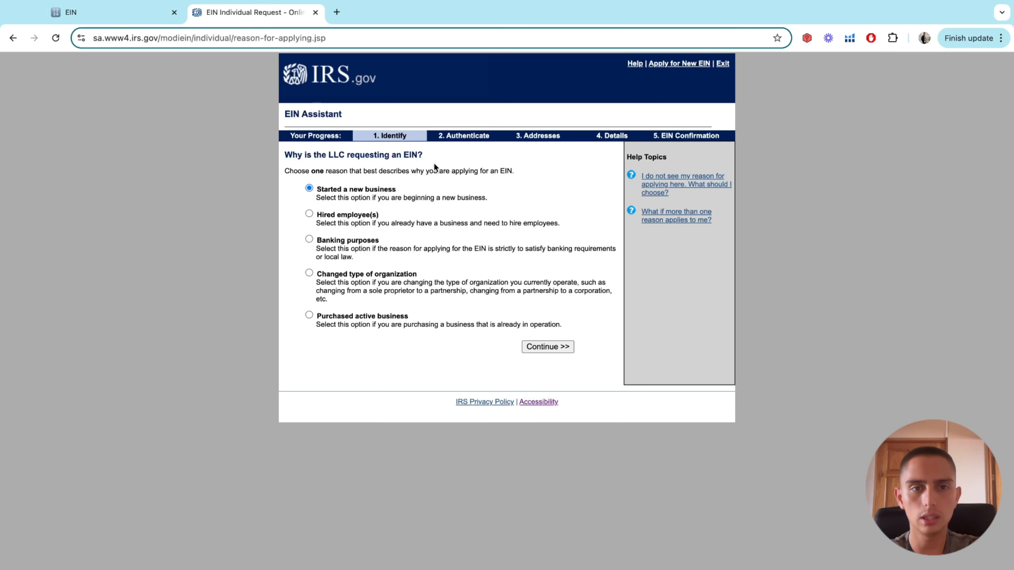
pyautogui.scroll(8, 434, 164)
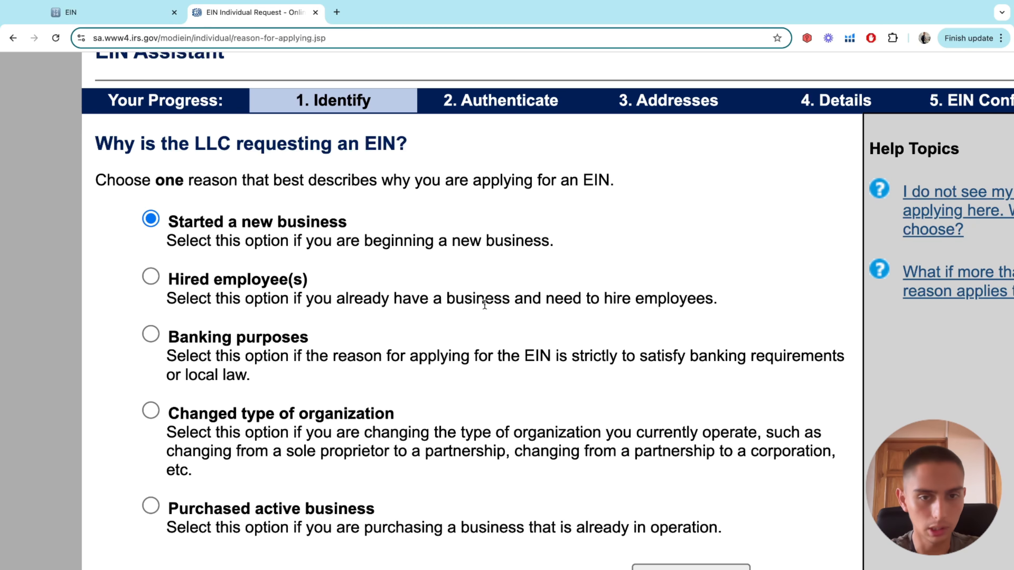
pyautogui.scroll(-5, 507, 280)
# Submit the reason and locate the Responsible Party name fields
pyautogui.click(545, 346)
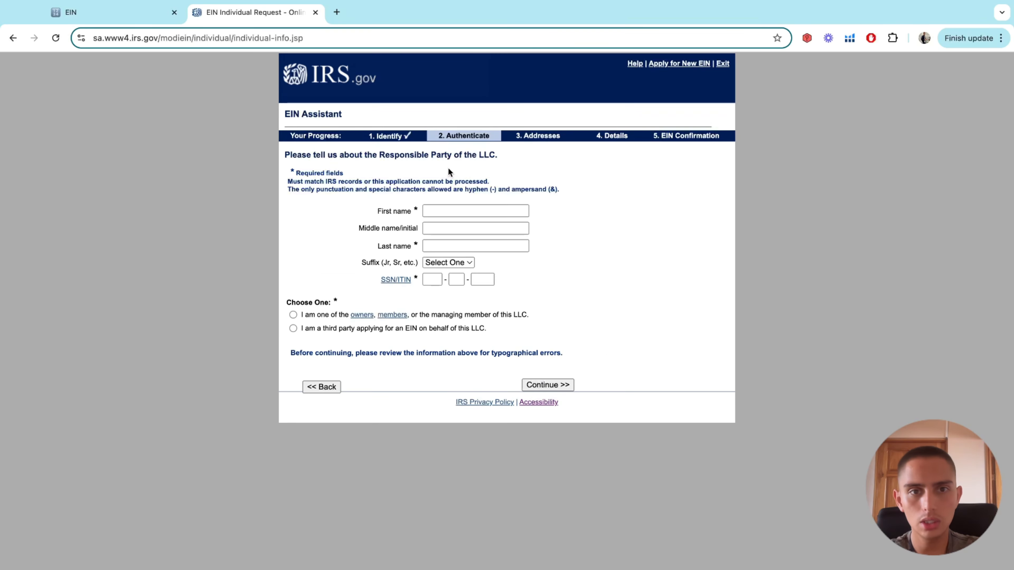
pyautogui.scroll(5, 455, 139)
pyautogui.scroll(-5, 455, 139)
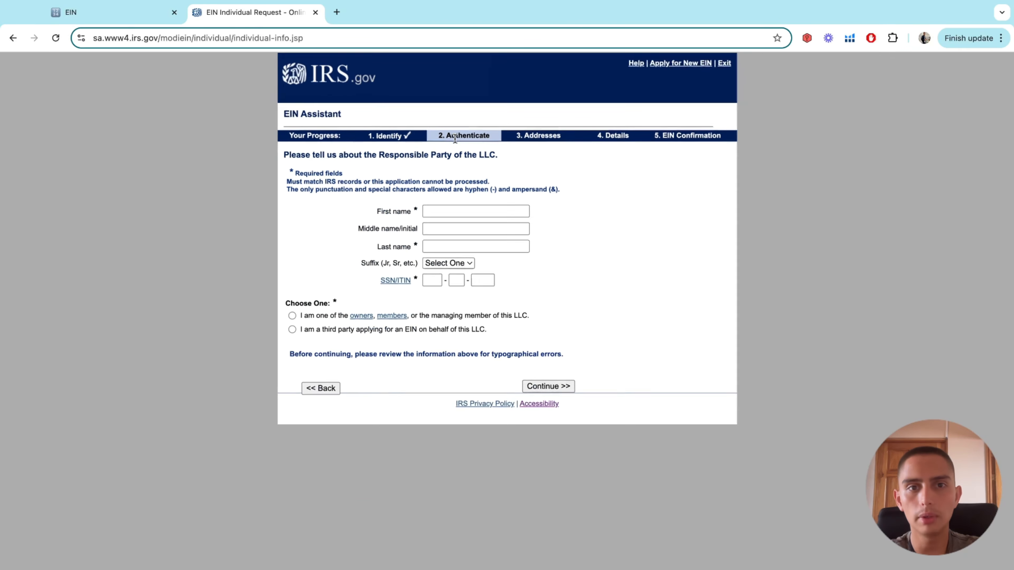
pyautogui.click(443, 248)
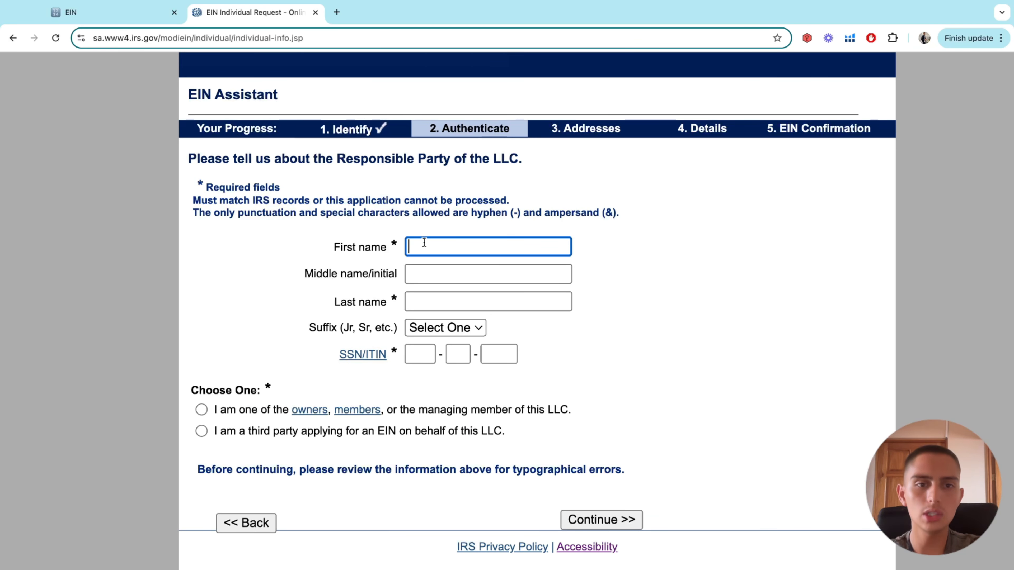
pyautogui.scroll(-3, 383, 286)
pyautogui.click(409, 250)
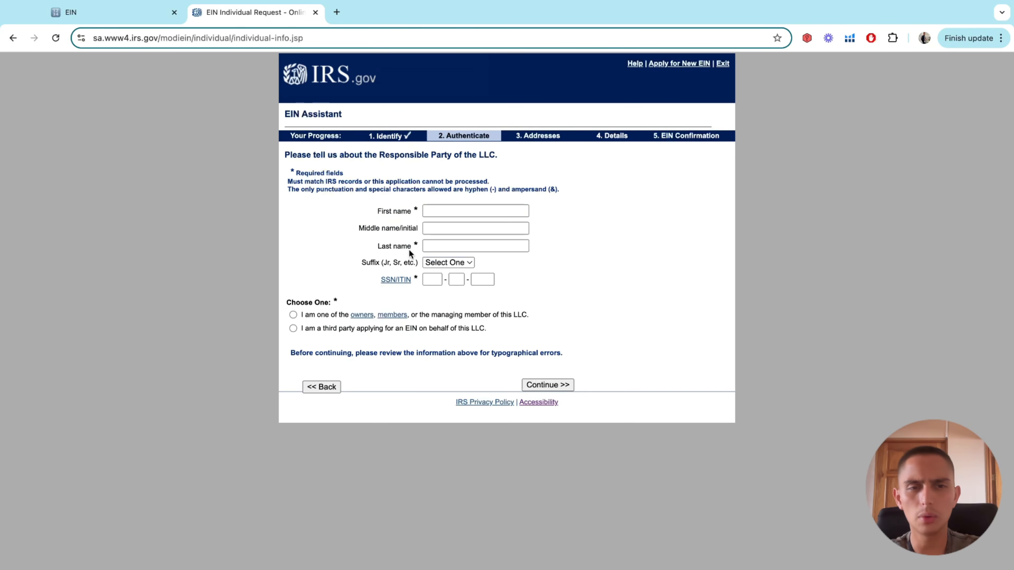
pyautogui.scroll(1, 409, 249)
pyautogui.scroll(-1, 408, 249)
pyautogui.scroll(5, 409, 249)
pyautogui.scroll(1, 409, 250)
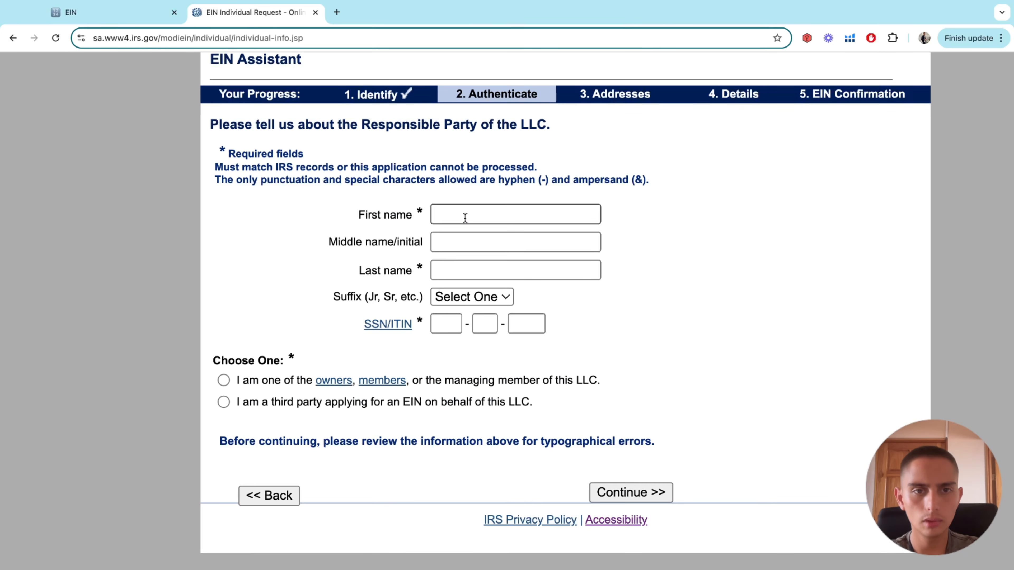
# Enter the responsible party's first and last name and mark them as an owner or managing member
pyautogui.click(464, 217)
pyautogui.press('Tab')
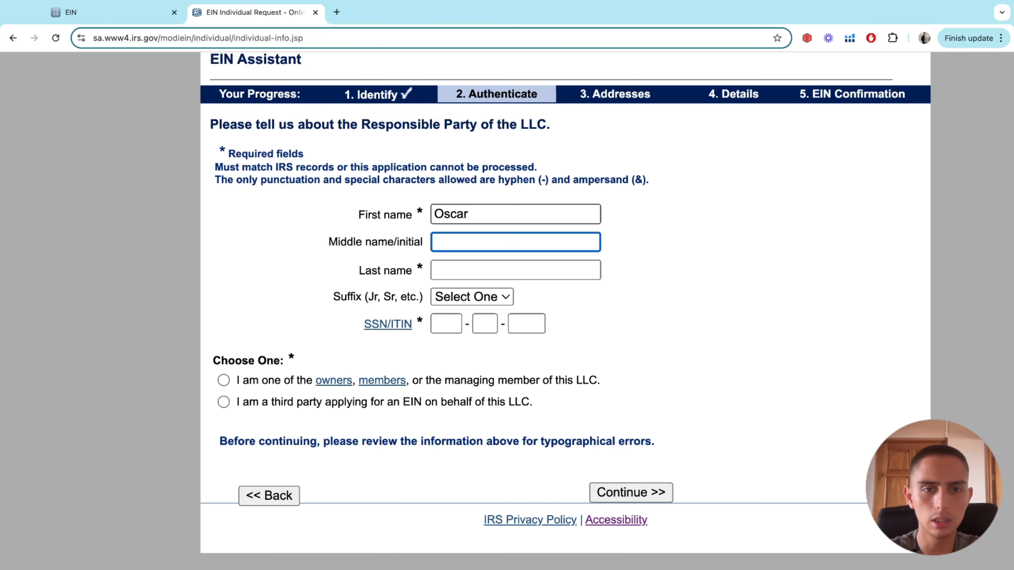
pyautogui.press('Tab')
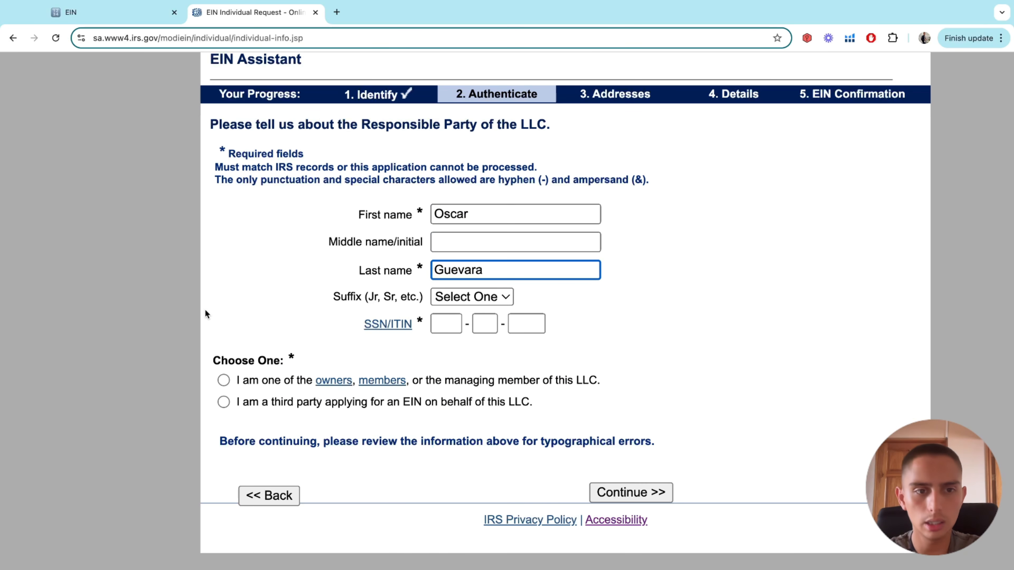
pyautogui.click(223, 380)
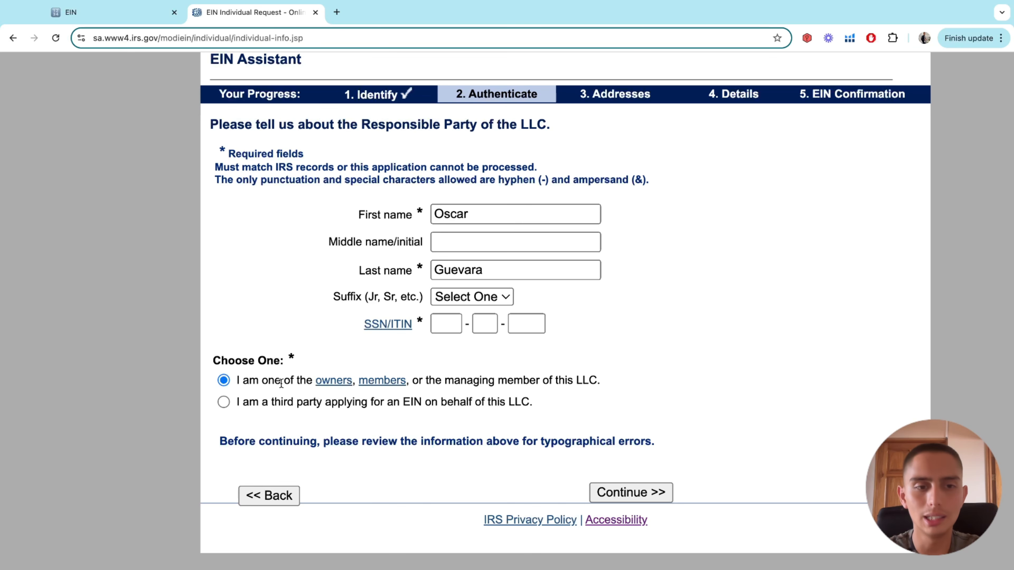
# Submit the responsible-party details and open the SSN/ITIN explanation
pyautogui.scroll(5, 281, 384)
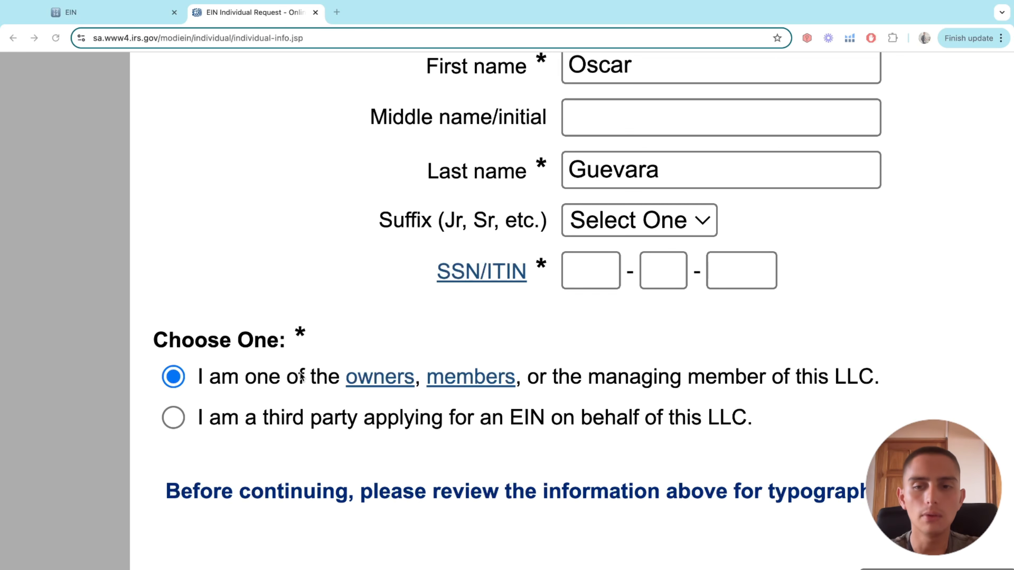
pyautogui.scroll(-5, 521, 235)
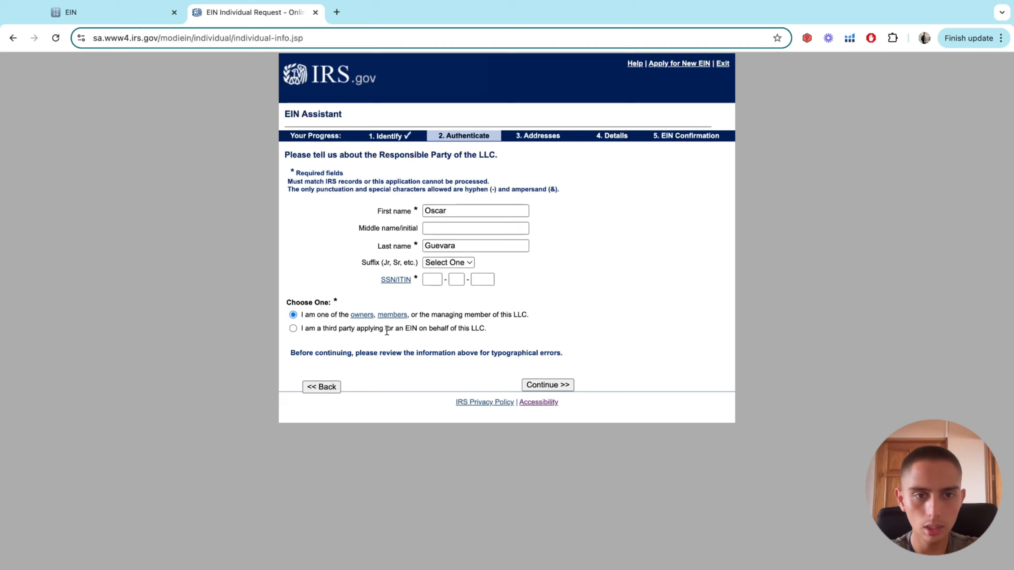
pyautogui.scroll(3, 386, 329)
pyautogui.scroll(-3, 386, 327)
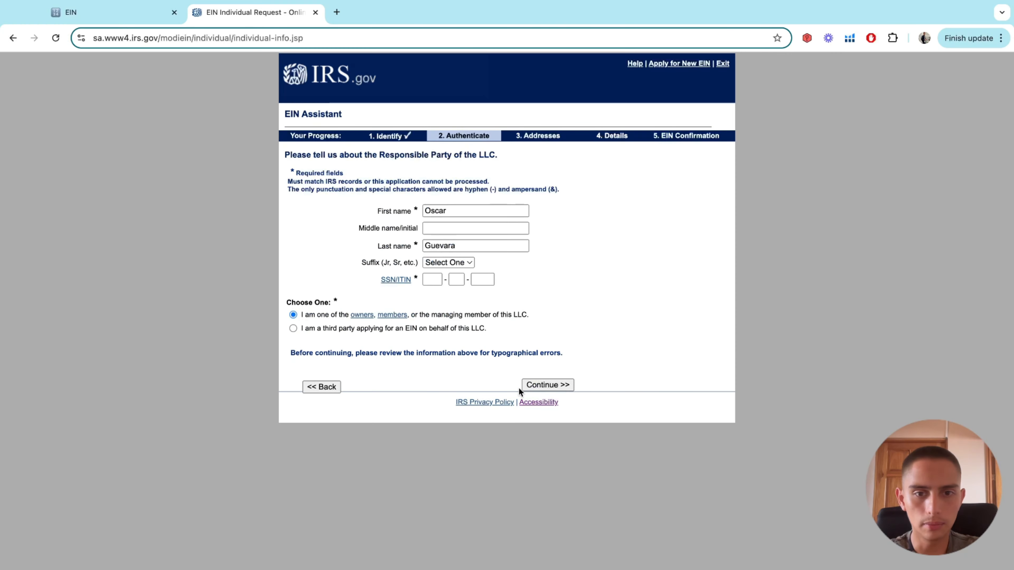
pyautogui.click(537, 383)
pyautogui.scroll(5, 452, 339)
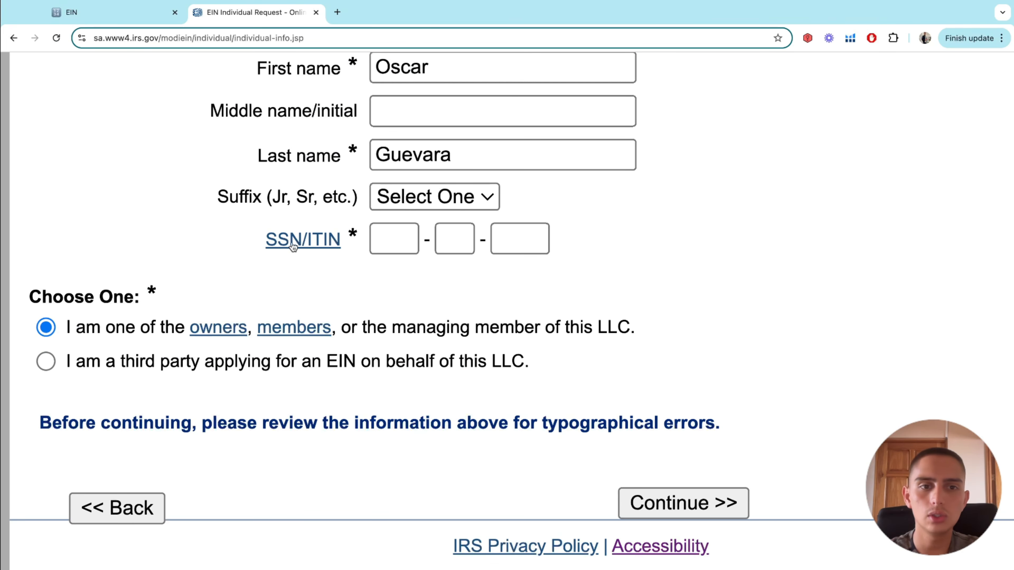
pyautogui.scroll(-5, 393, 271)
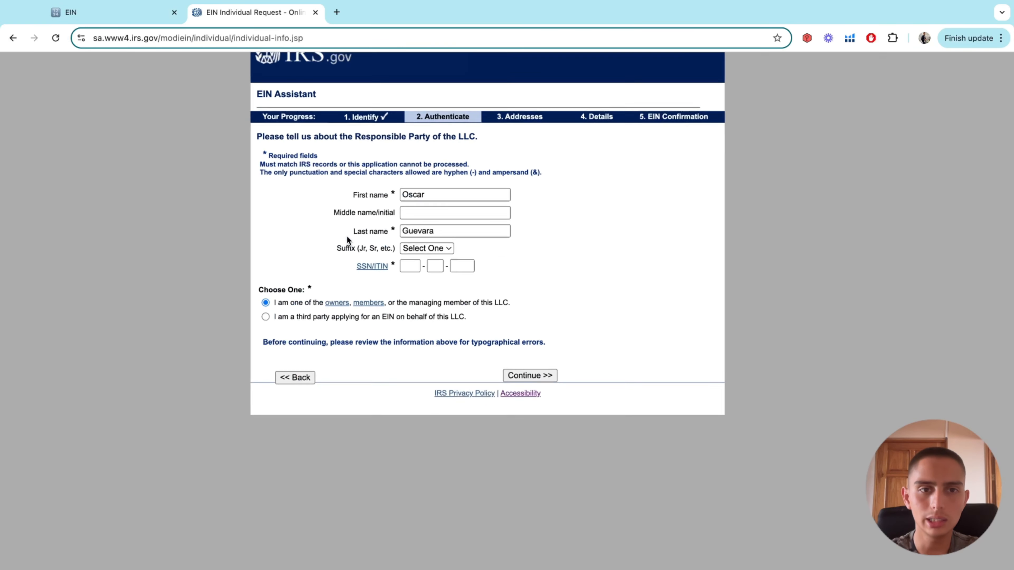
pyautogui.click(393, 279)
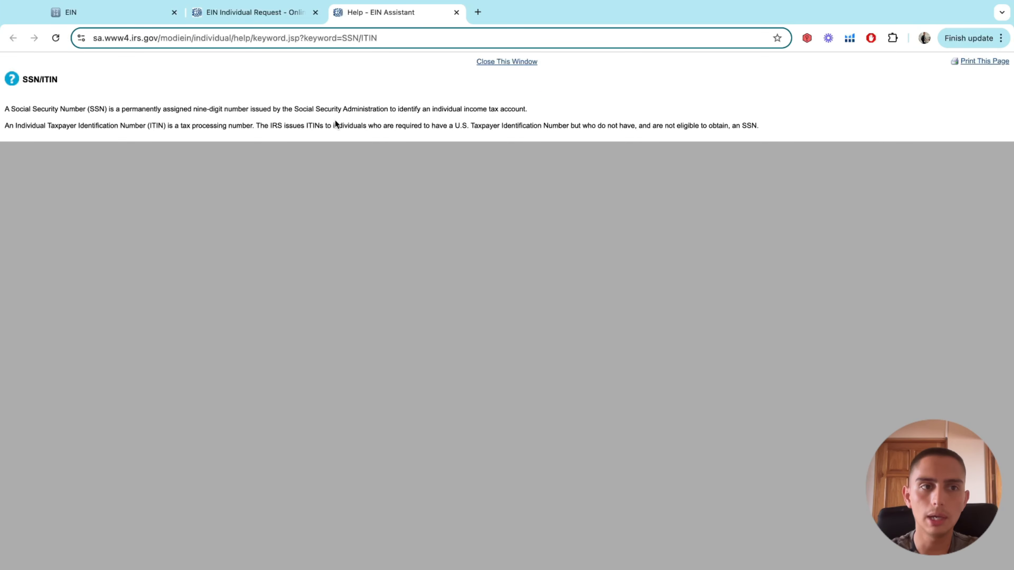
# Back on the responsible-party form, highlight the suffix label text for reference
pyautogui.click(256, 12)
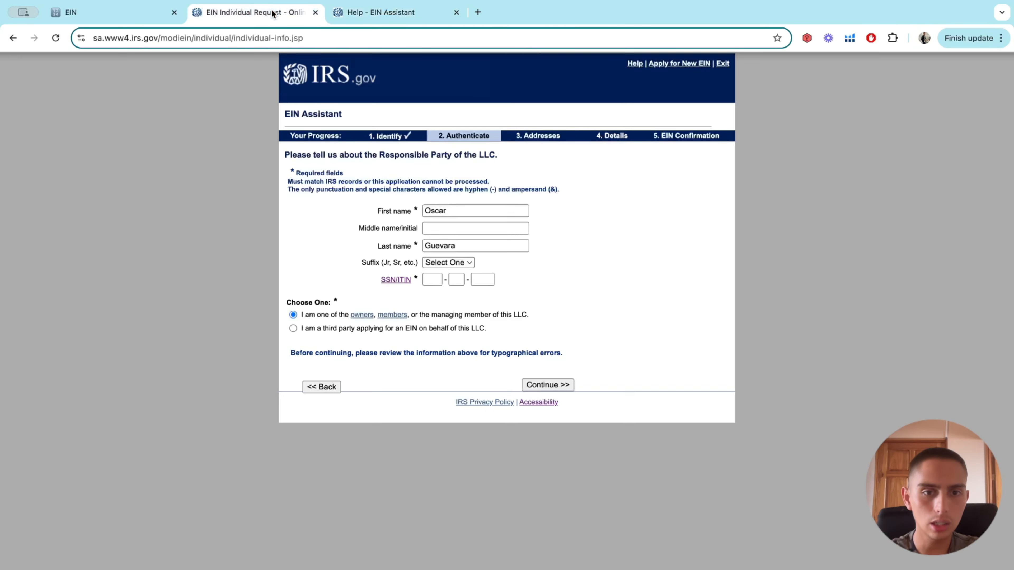
pyautogui.scroll(5, 399, 285)
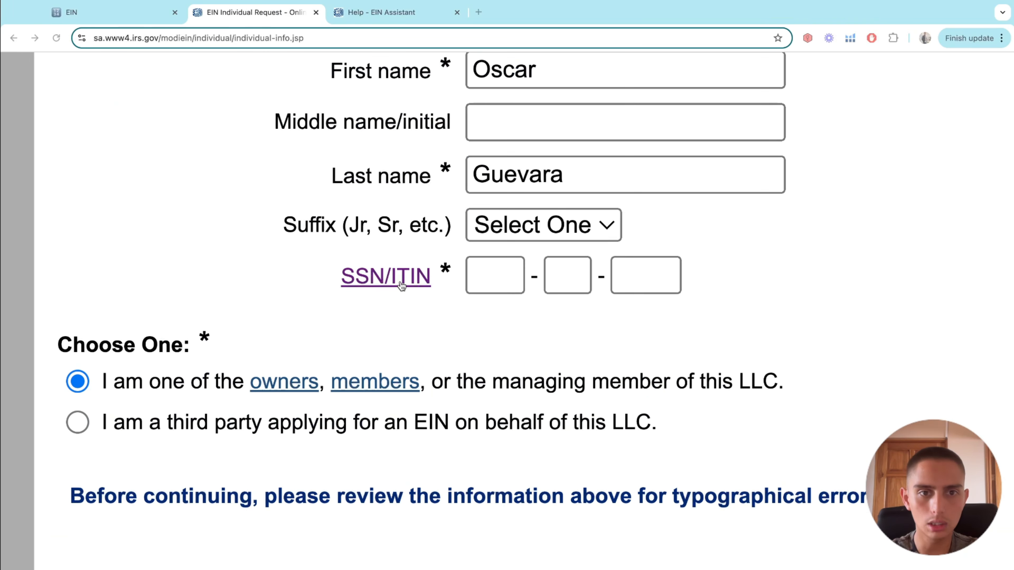
pyautogui.tripleClick(368, 223)
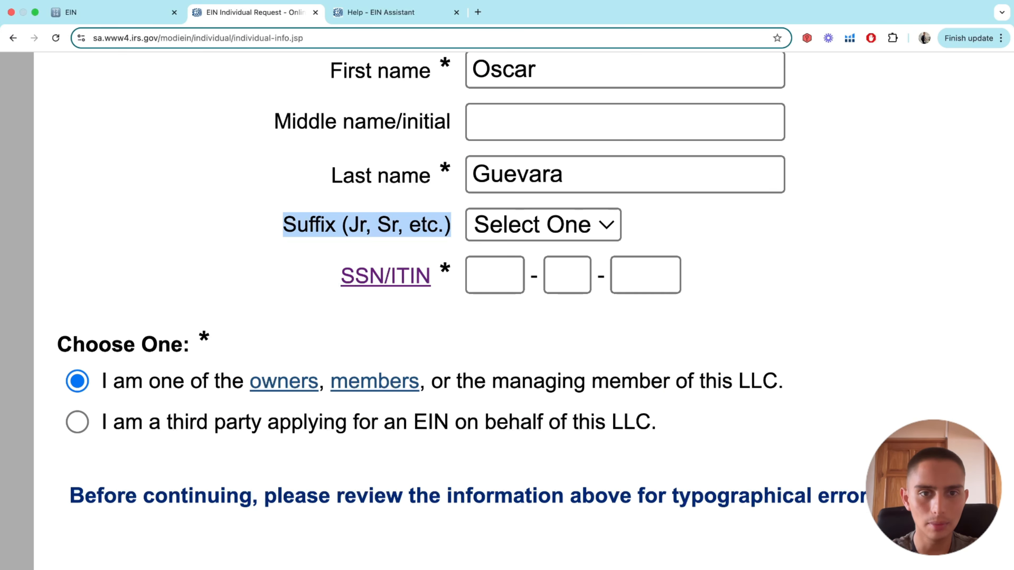
pyautogui.click(391, 317)
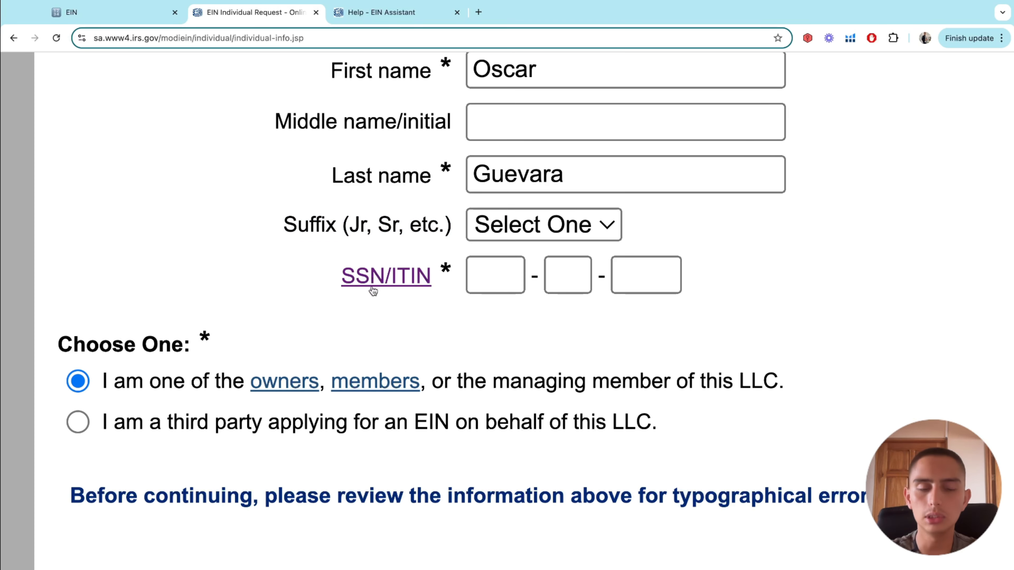
pyautogui.scroll(-5, 383, 298)
# On the SSN/ITIN help page, highlight and read the SSN definition paragraph
pyautogui.click(423, 16)
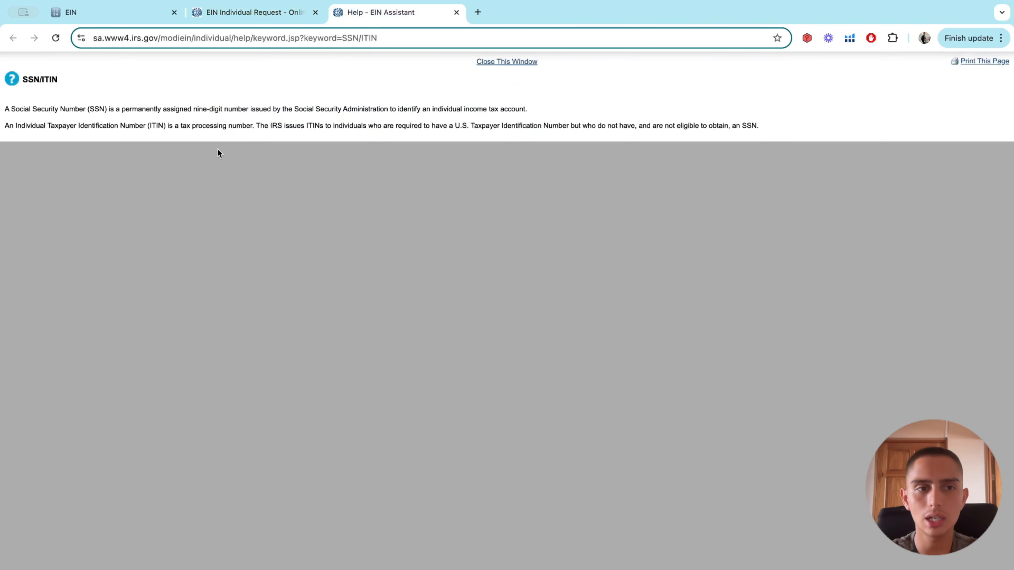
pyautogui.scroll(5, 8, 105)
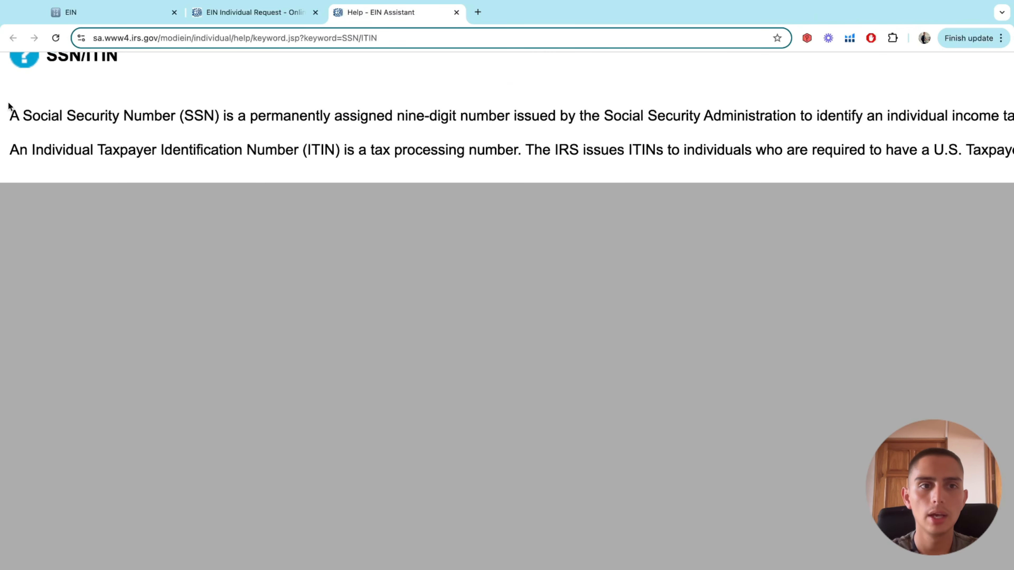
pyautogui.scroll(-6, 16, 93)
pyautogui.scroll(3, 12, 107)
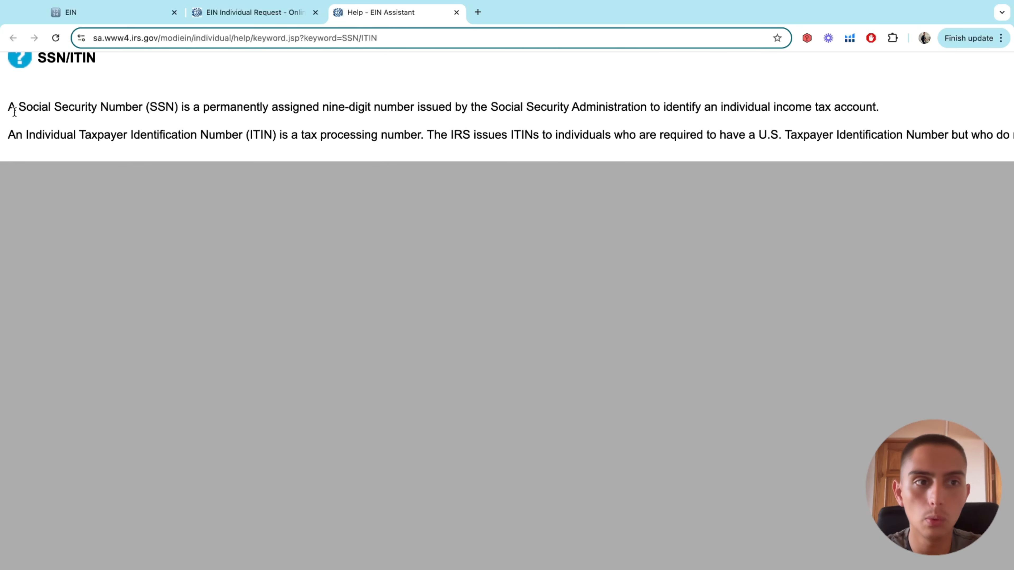
pyautogui.tripleClick(69, 105)
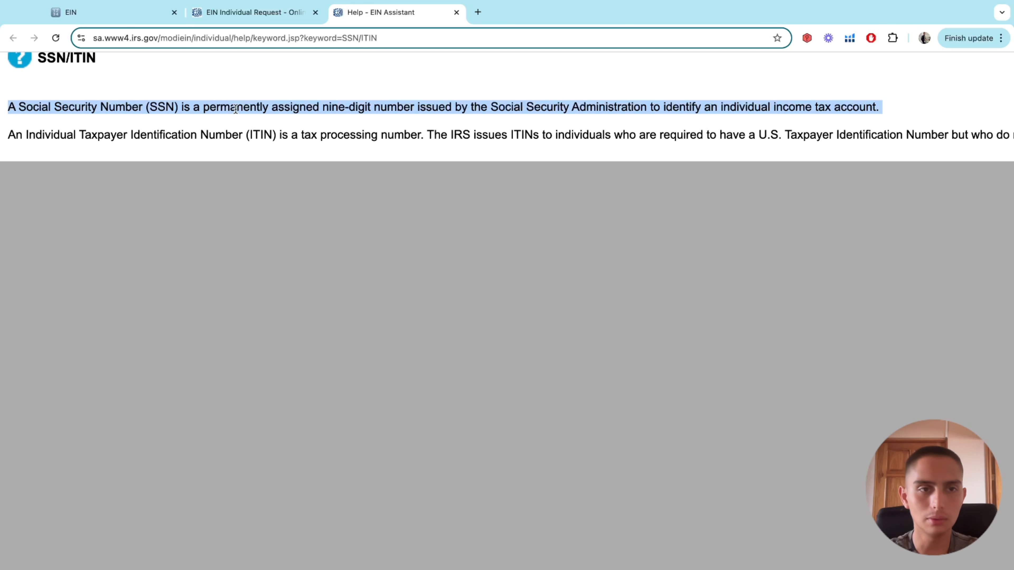
pyautogui.tripleClick(340, 105)
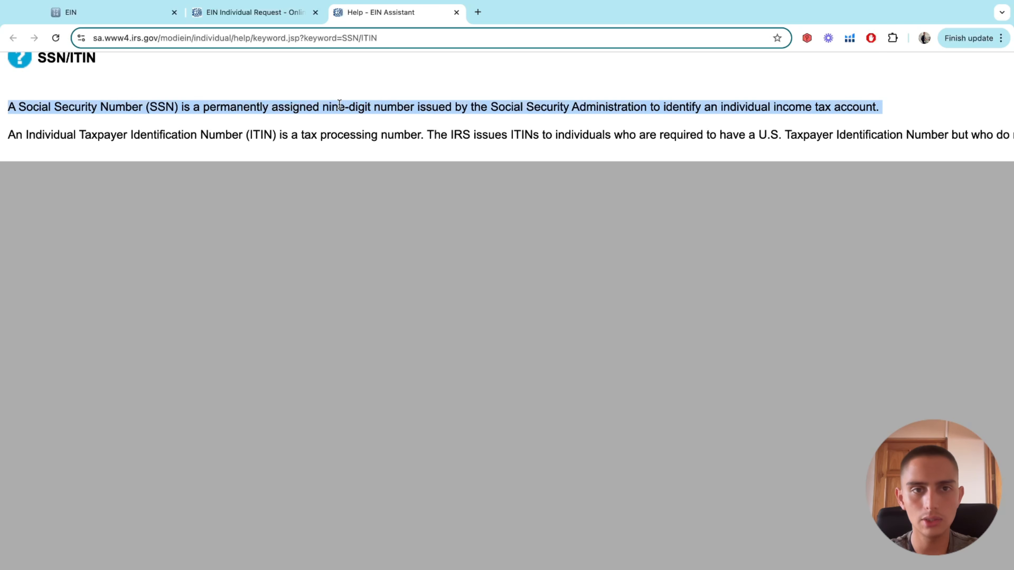
pyautogui.moveTo(323, 105); pyautogui.dragTo(485, 95)
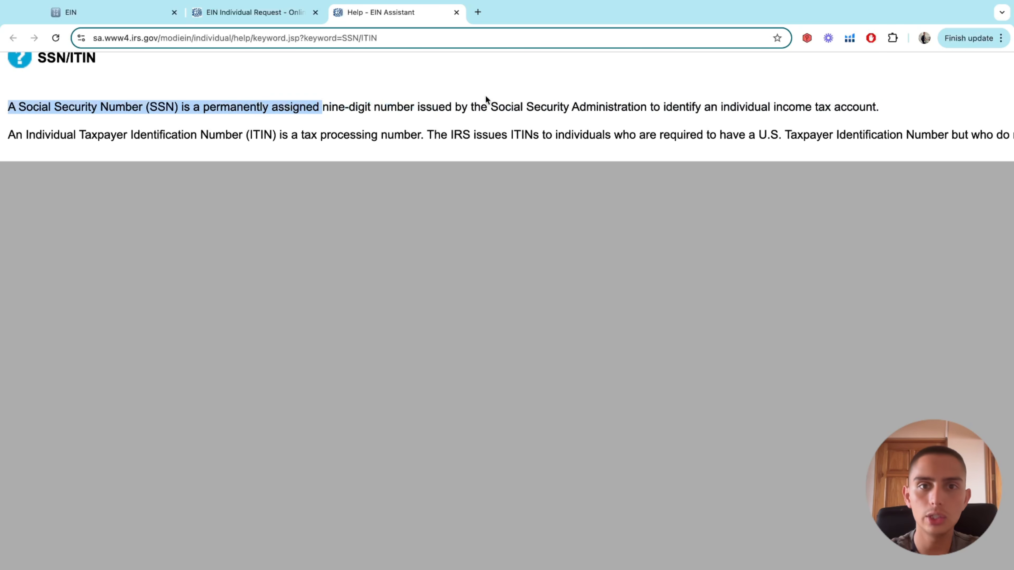
pyautogui.click(567, 99)
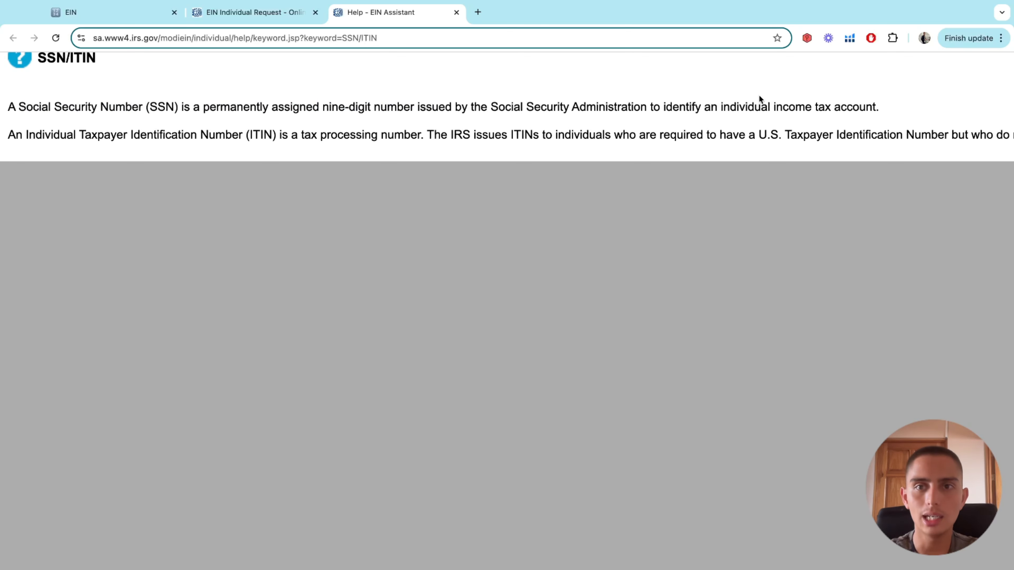
# Highlight the ITIN definition and 'tax processing number' phrase, then return to the application form
pyautogui.scroll(-5, 624, 97)
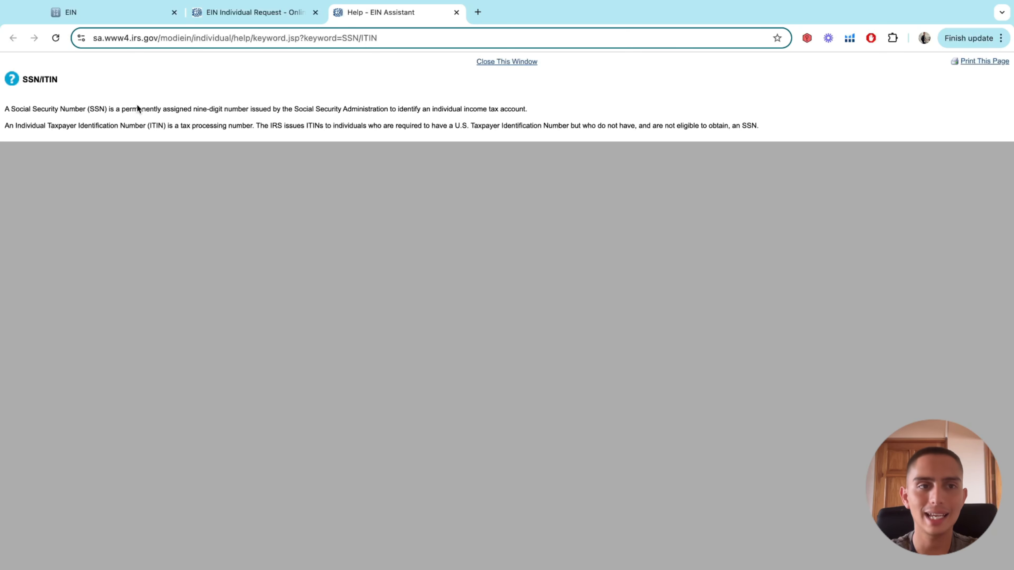
pyautogui.scroll(4, 7, 115)
pyautogui.scroll(4, 7, 118)
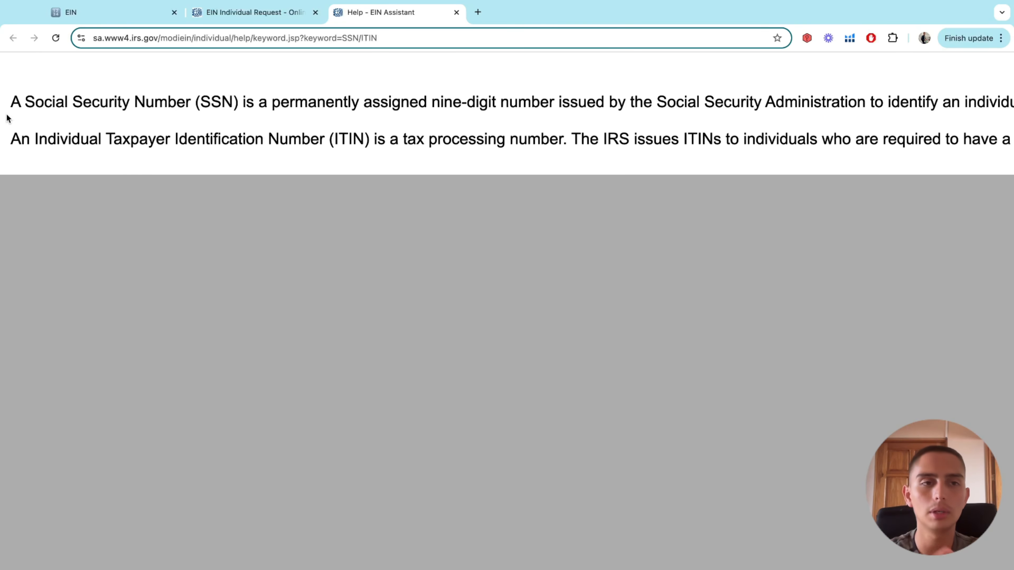
pyautogui.scroll(-3, 7, 118)
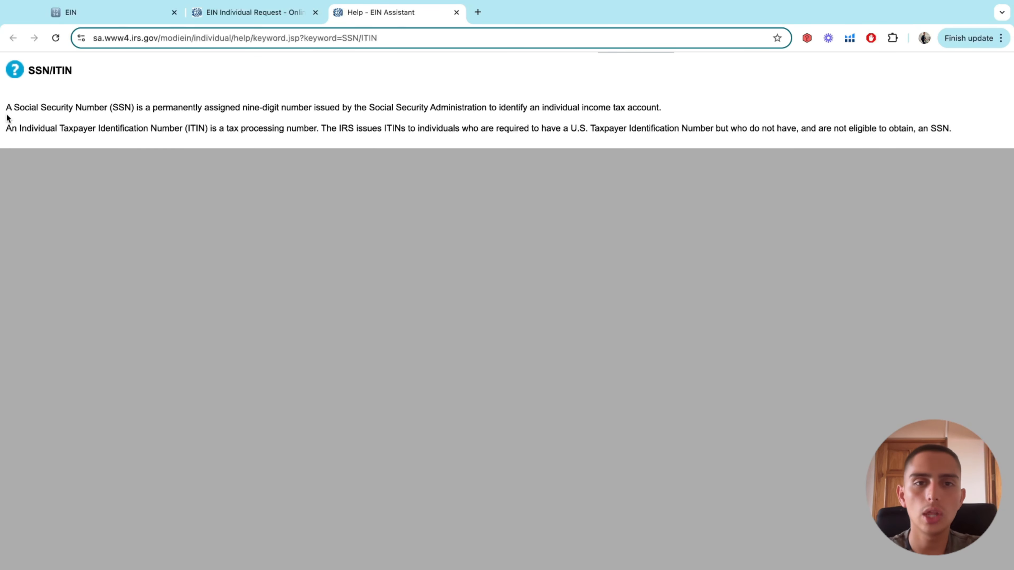
pyautogui.scroll(3, 7, 118)
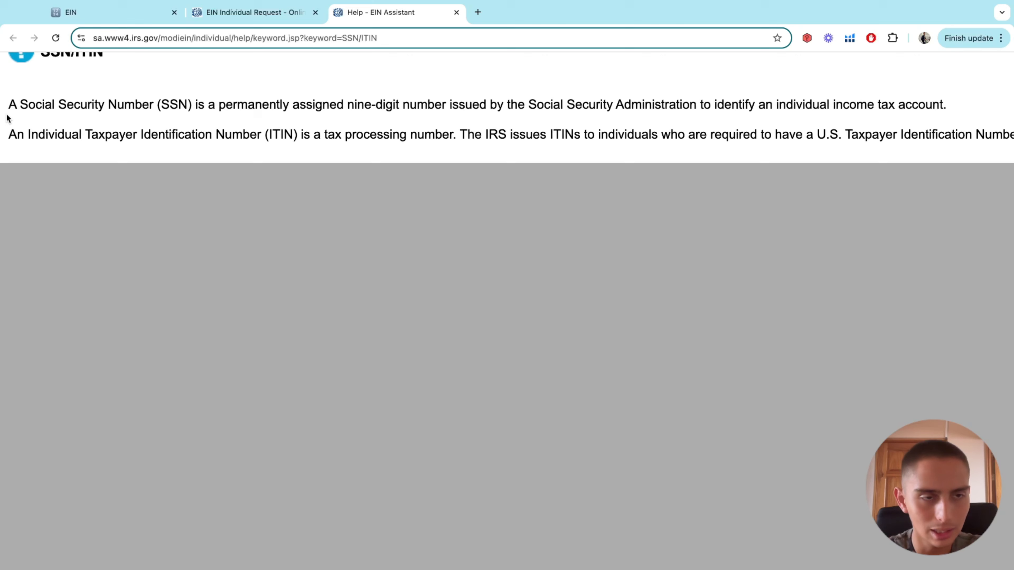
pyautogui.tripleClick(74, 134)
pyautogui.click(226, 143)
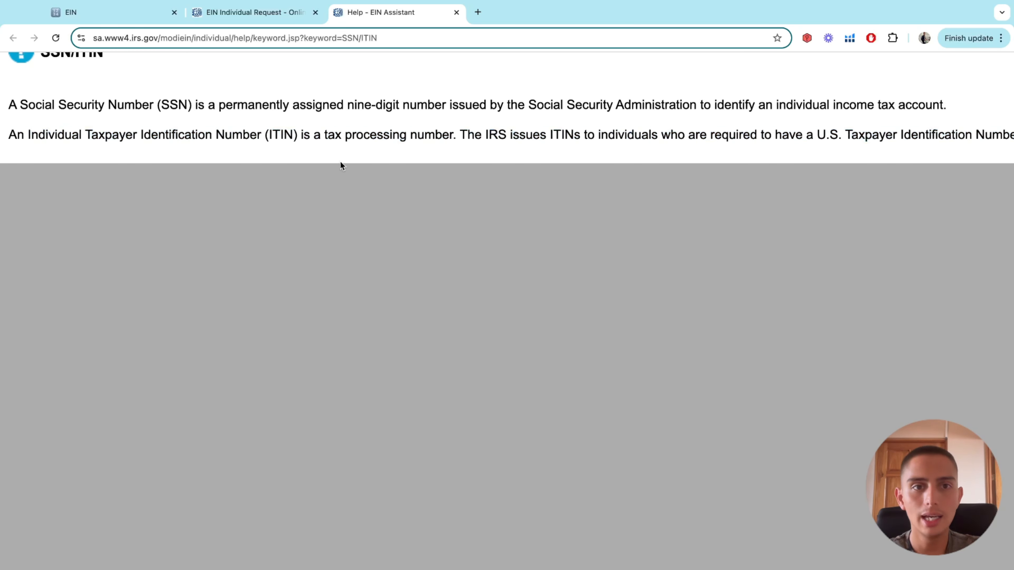
pyautogui.moveTo(453, 135); pyautogui.dragTo(326, 136)
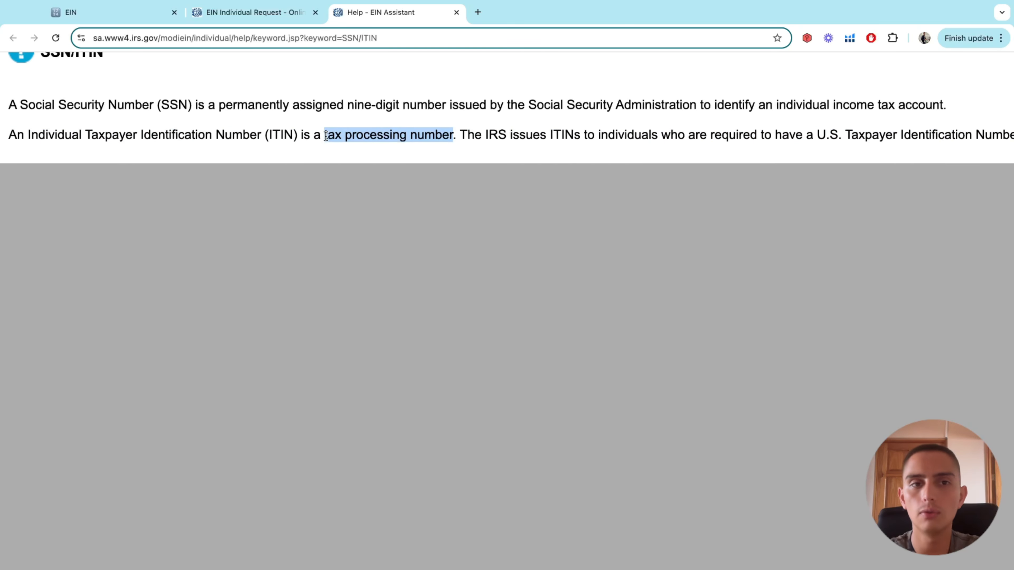
pyautogui.click(457, 170)
pyautogui.scroll(-3, 457, 169)
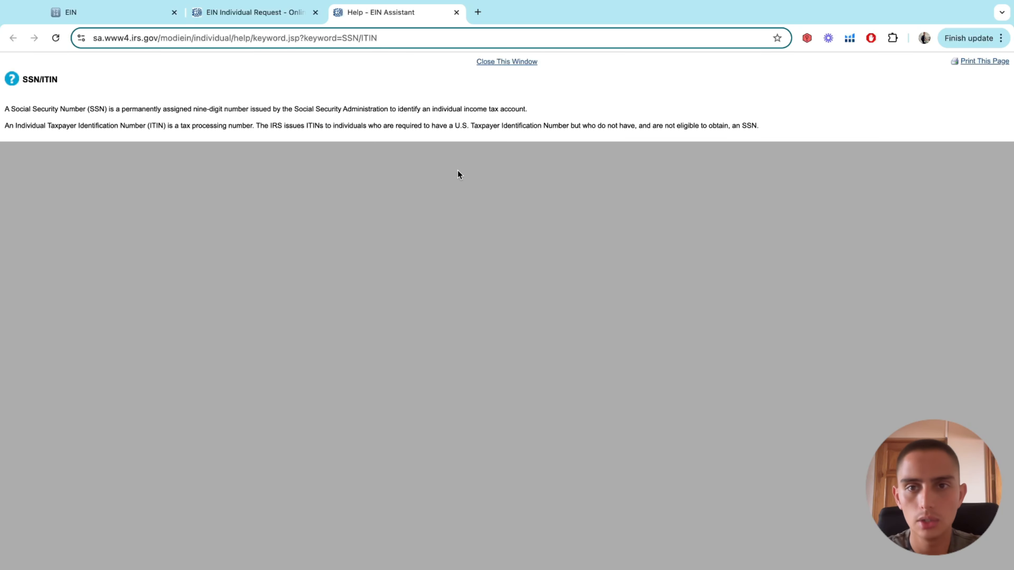
pyautogui.click(247, 16)
# Click through all three empty SSN/ITIN boxes, then submit the form with them blank
pyautogui.scroll(3, 384, 306)
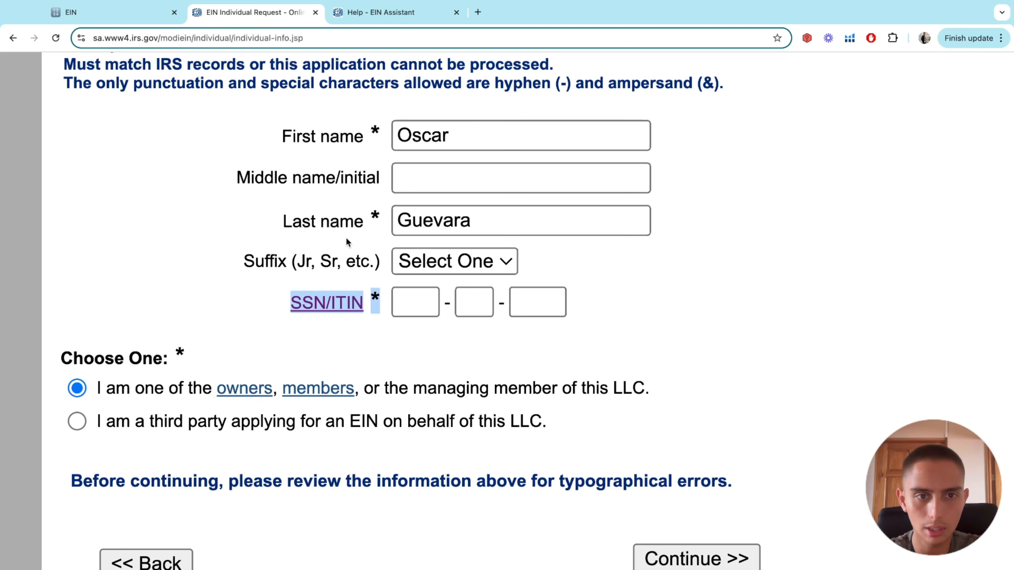
pyautogui.click(405, 308)
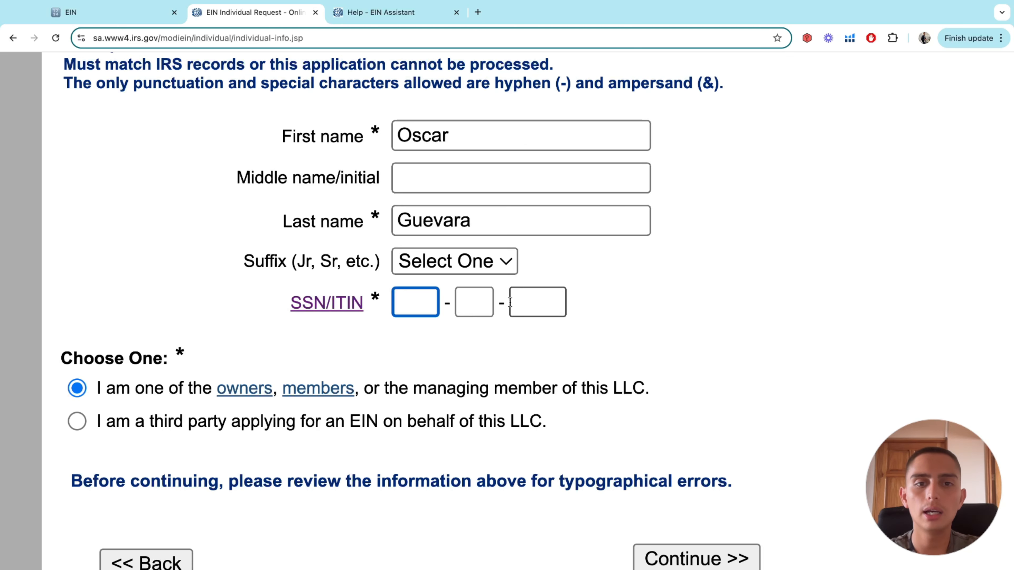
pyautogui.click(479, 302)
pyautogui.click(551, 299)
pyautogui.click(413, 301)
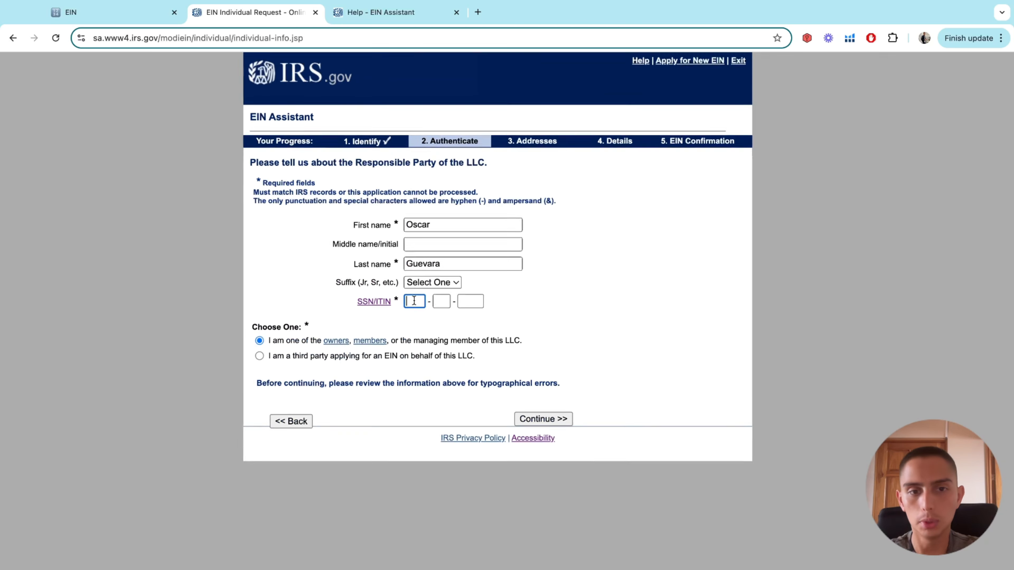
pyautogui.hotkey('ctrl', '0')
pyautogui.click(453, 295)
pyautogui.scroll(5, 452, 295)
pyautogui.scroll(-3, 452, 295)
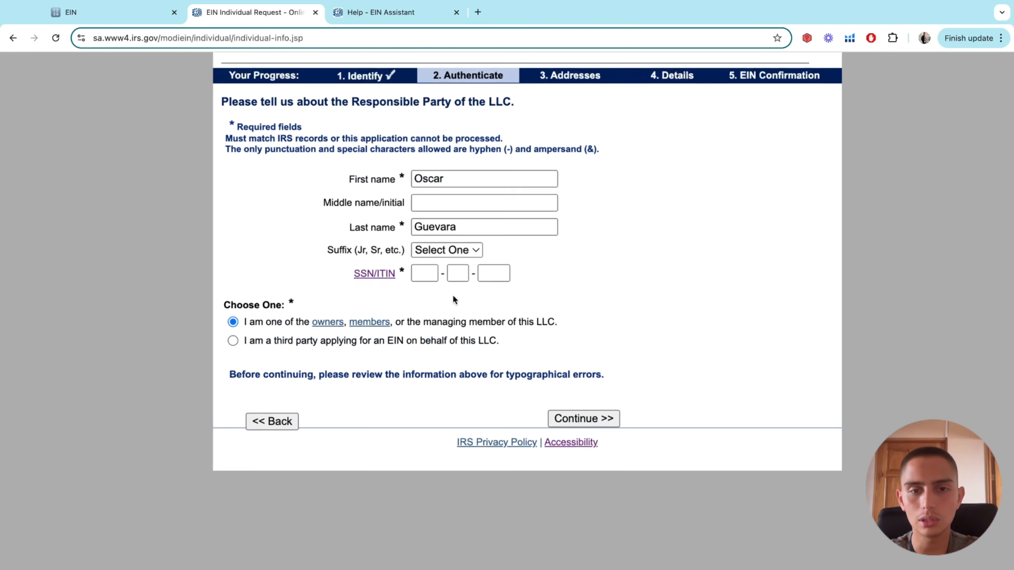
pyautogui.scroll(1, 452, 295)
pyautogui.click(593, 432)
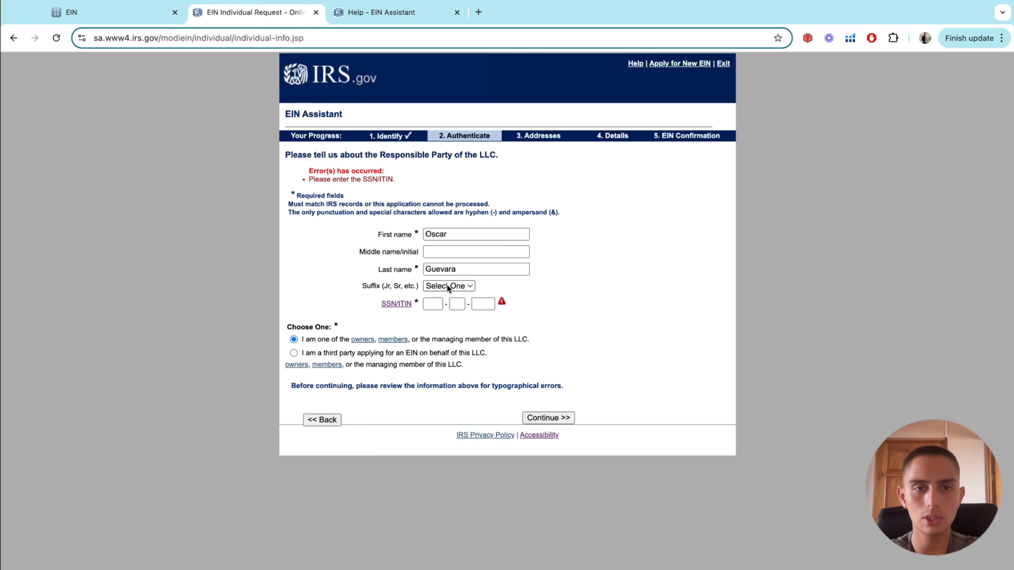
# Check the 'Please enter the SSN/ITIN' error and highlight the Addresses and 4. Details stages
pyautogui.scroll(3, 447, 296)
pyautogui.scroll(3, 447, 312)
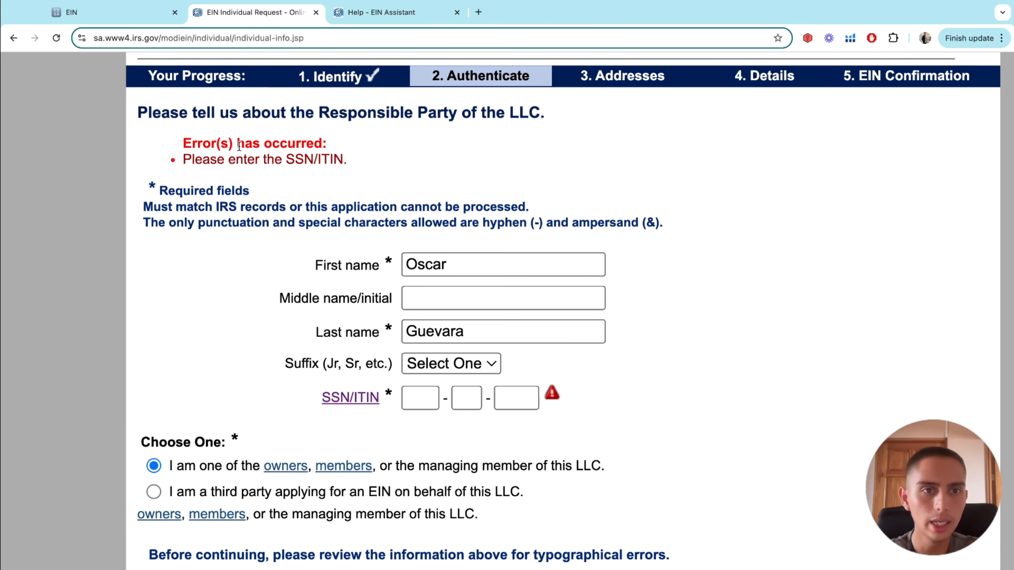
pyautogui.scroll(-5, 331, 191)
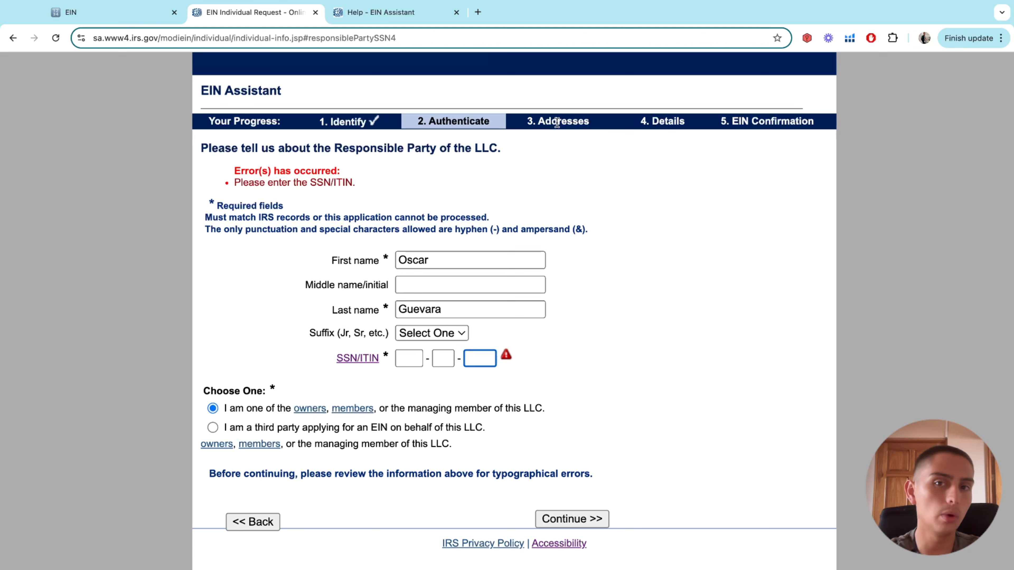
pyautogui.doubleClick(557, 121)
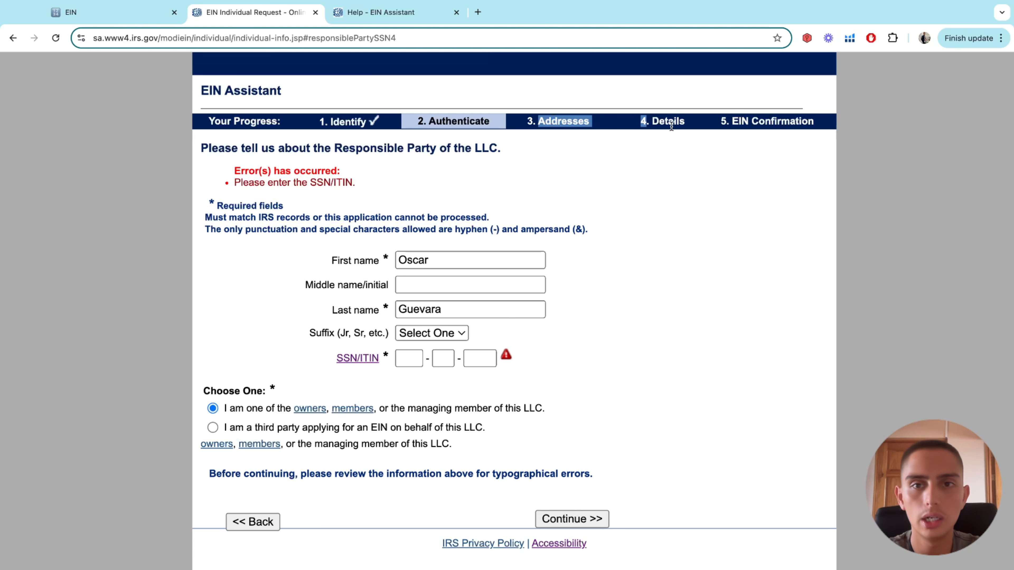
pyautogui.tripleClick(671, 125)
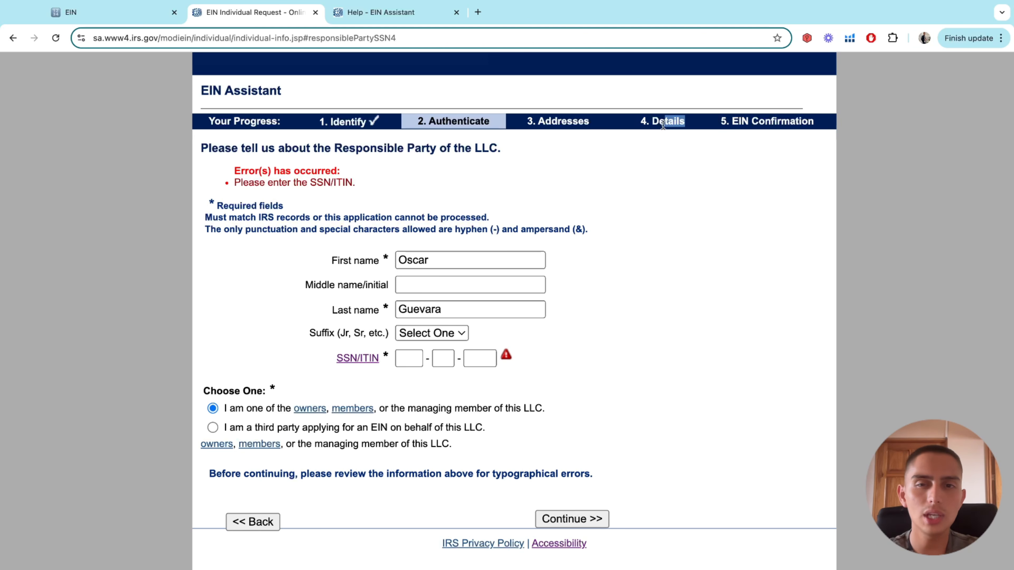
pyautogui.click(652, 156)
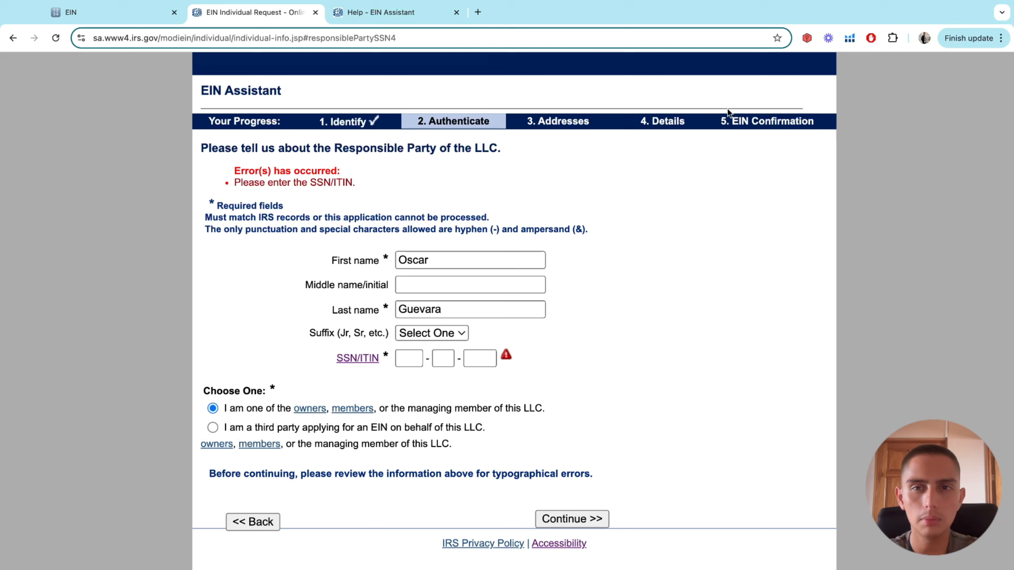
# Highlight the whole progress-bar row through EIN Confirmation and re-scan the flagged form
pyautogui.moveTo(727, 110); pyautogui.dragTo(823, 124)
pyautogui.click(752, 155)
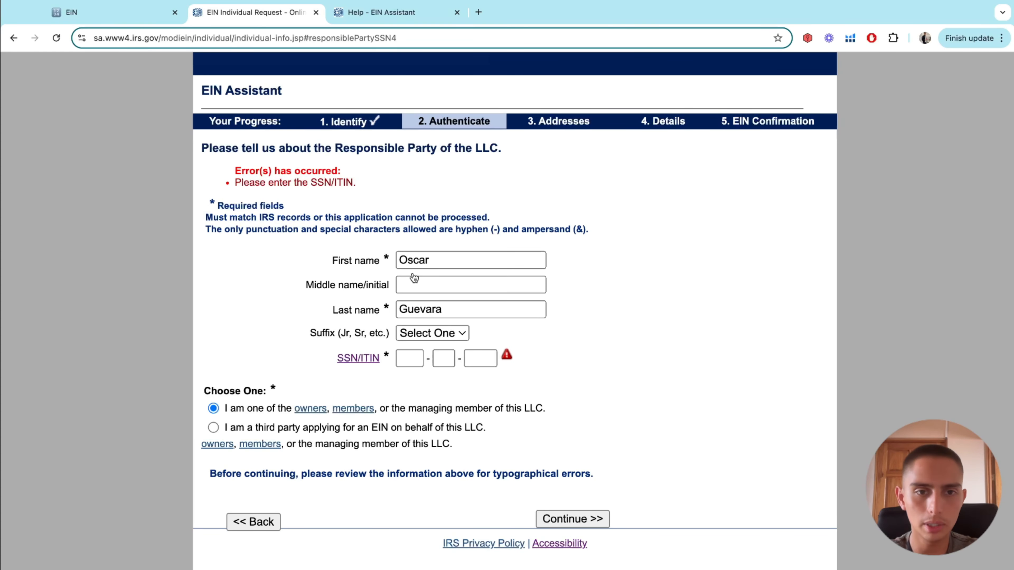
pyautogui.scroll(-1, 436, 318)
pyautogui.scroll(3, 437, 318)
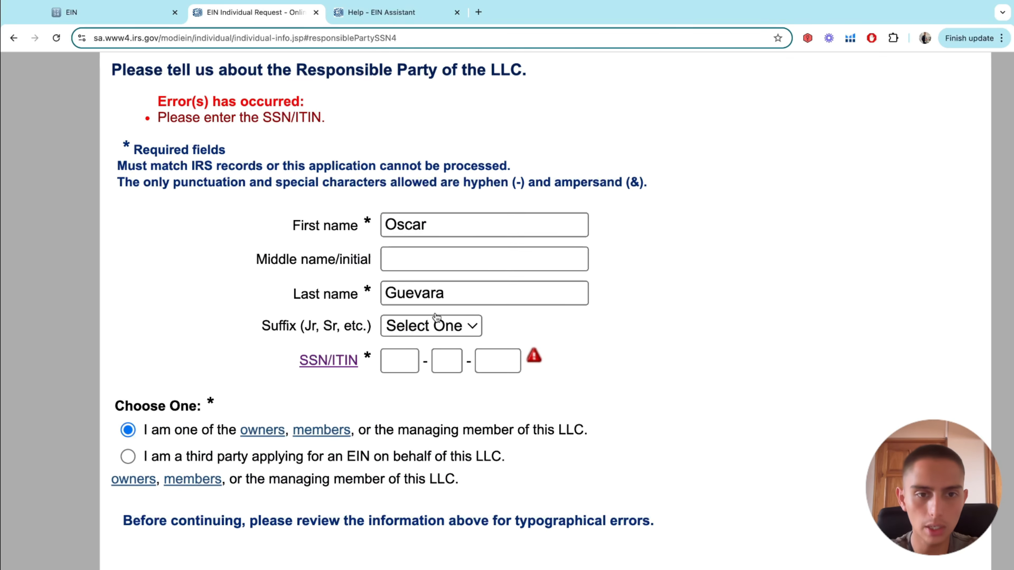
pyautogui.scroll(-2, 421, 381)
pyautogui.scroll(-2, 421, 382)
pyautogui.scroll(2, 422, 379)
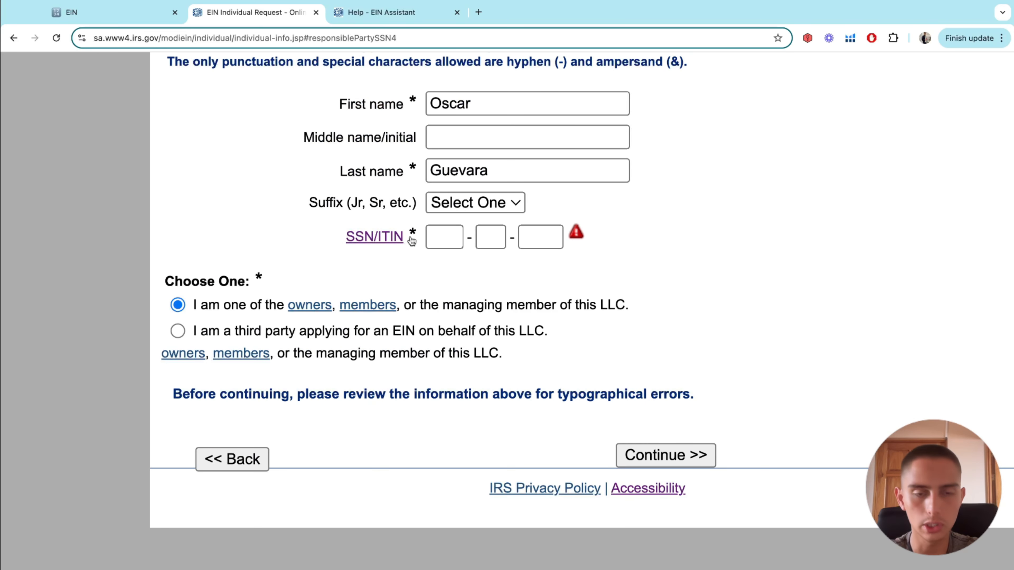
pyautogui.scroll(-3, 418, 210)
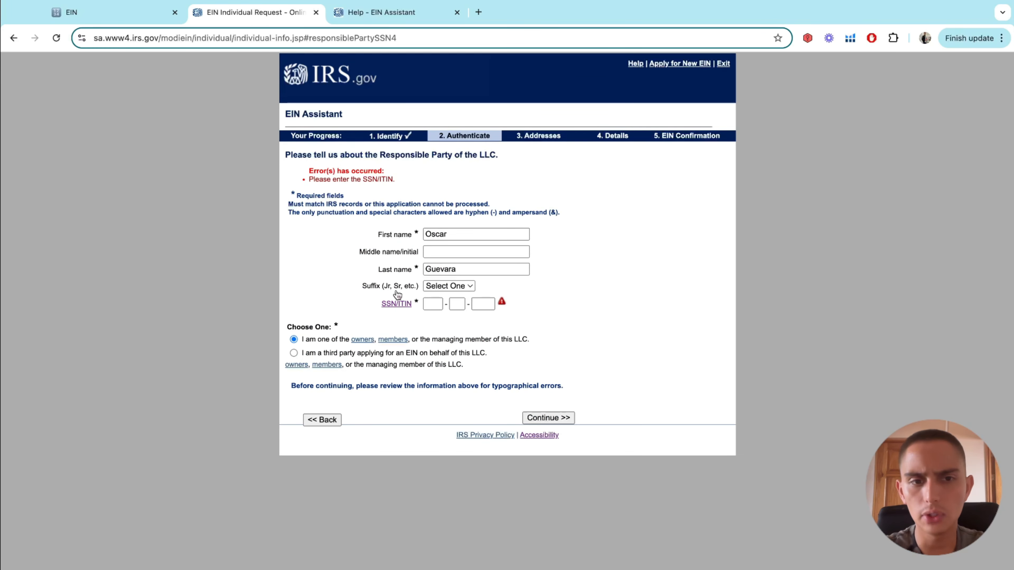